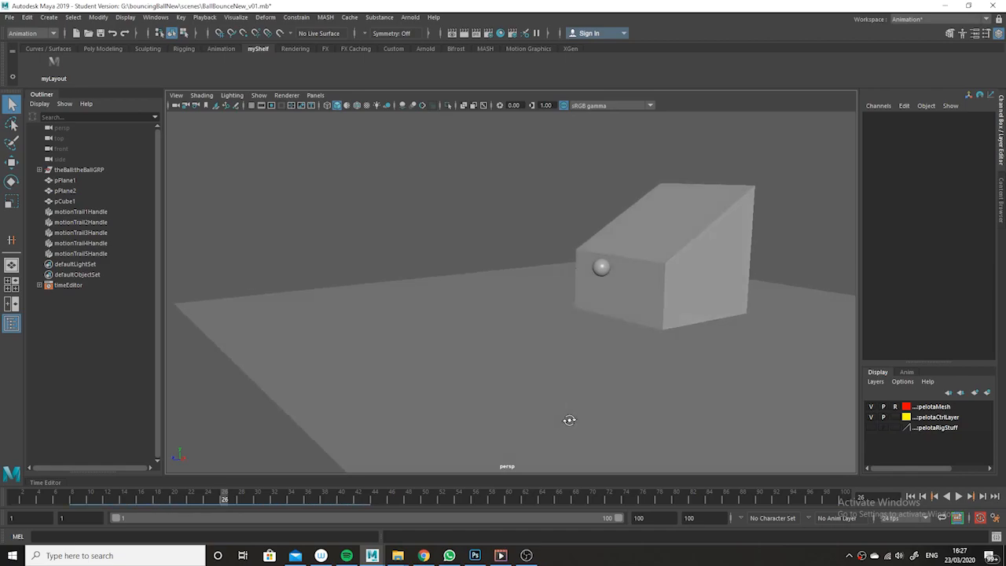
Play back the bouncing-ball animation from frame 1 to review the ball's motion down the ramp
{"action": "left_click_drag", "start_coordinate": [283, 499], "coordinate": [33, 499]}
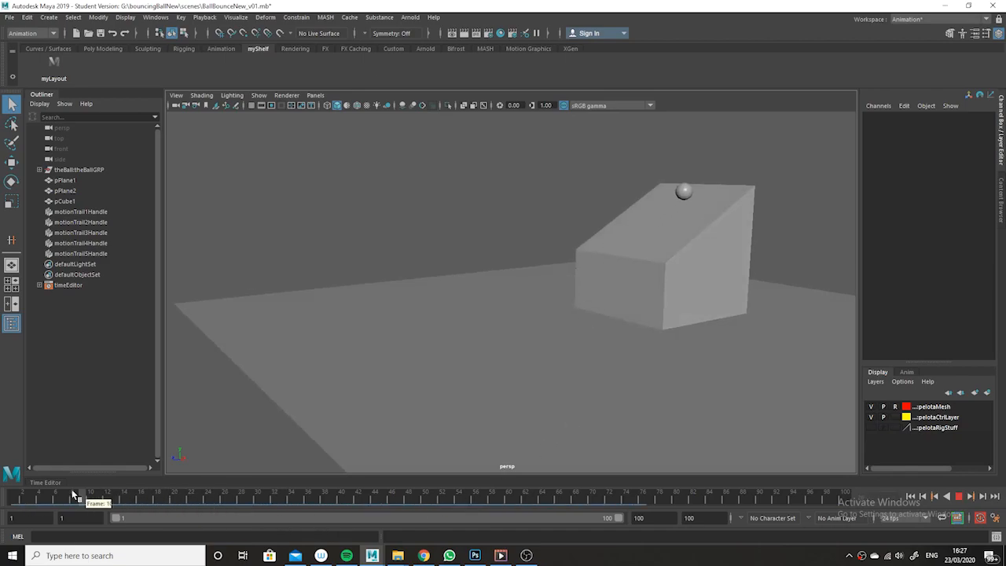
{"action": "left_click_drag", "start_coordinate": [599, 415], "coordinate": [615, 404], "text": "alt"}
{"action": "left_click", "coordinate": [957, 497]}
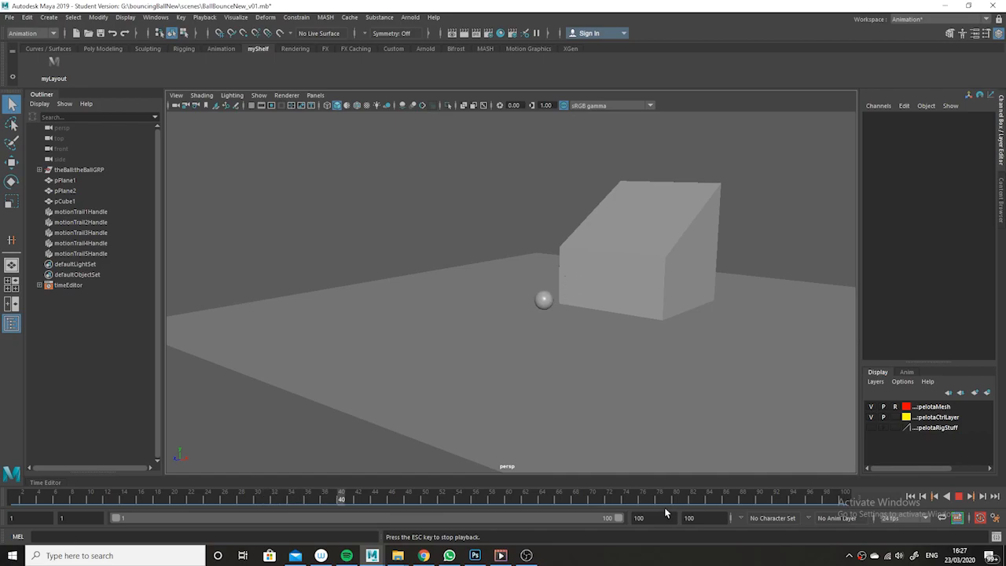
{"action": "left_click", "coordinate": [958, 496]}
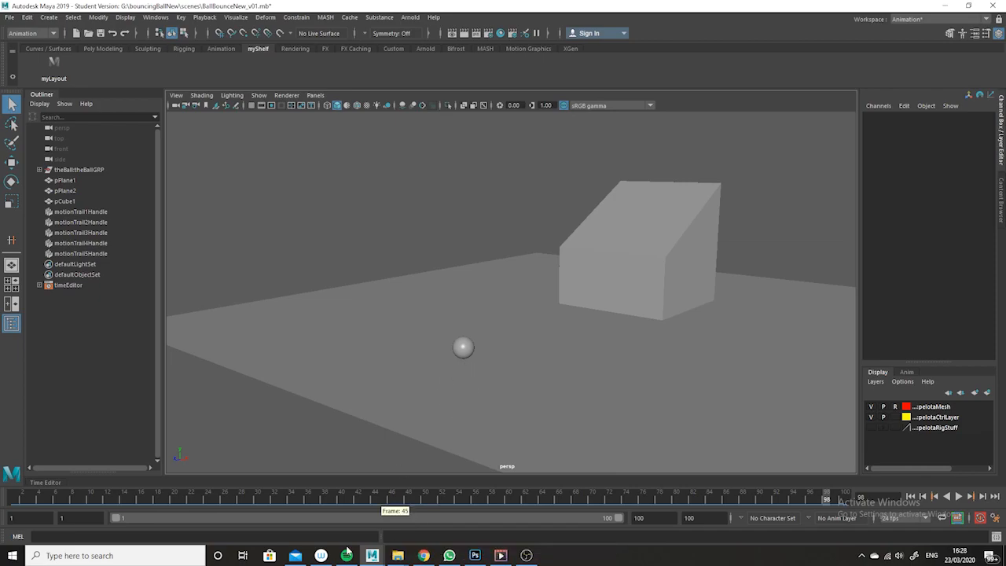
{"action": "left_click_drag", "start_coordinate": [396, 497], "coordinate": [3, 452]}
{"action": "left_click", "coordinate": [958, 496]}
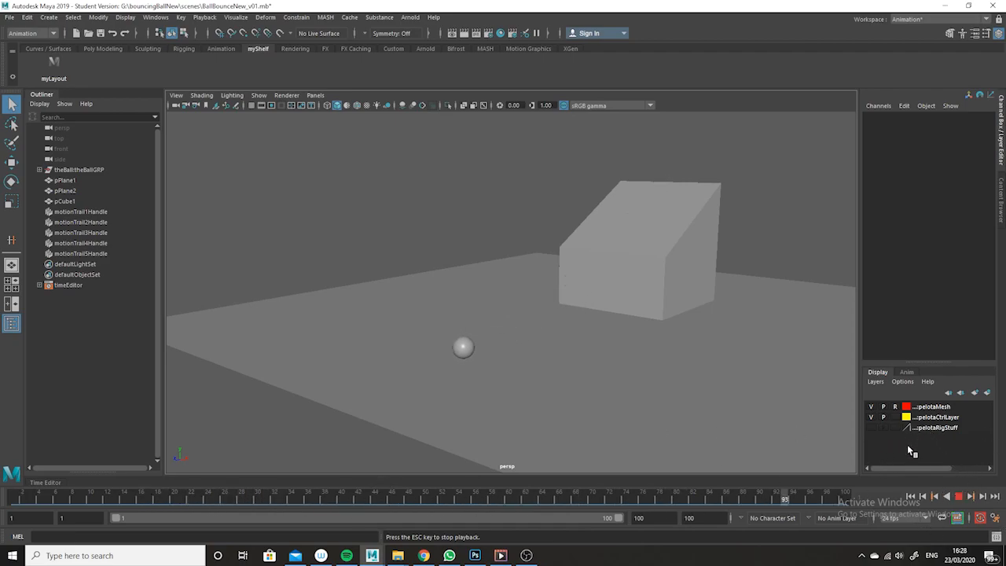
{"action": "left_click", "coordinate": [959, 497]}
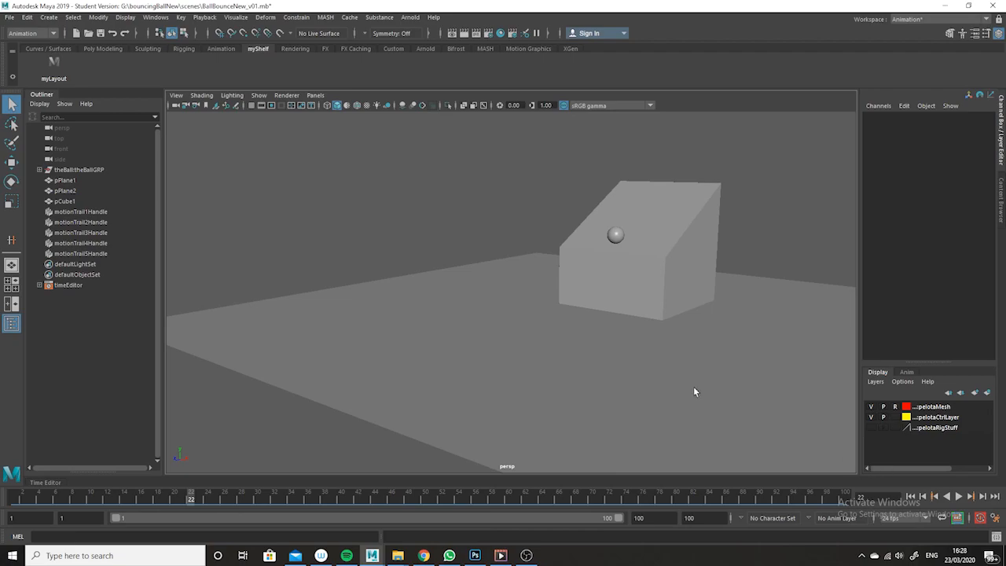
Turn on textured shaded display and replay the animation from the start
{"action": "key", "text": "6"}
{"action": "left_click_drag", "start_coordinate": [433, 498], "coordinate": [14, 497]}
{"action": "left_click", "coordinate": [959, 497]}
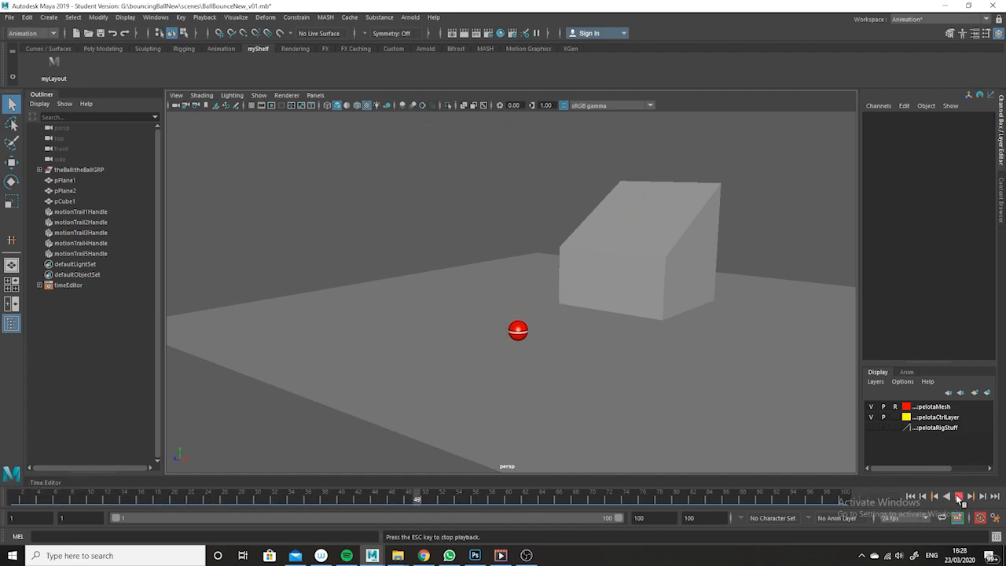
{"action": "left_click", "coordinate": [959, 497]}
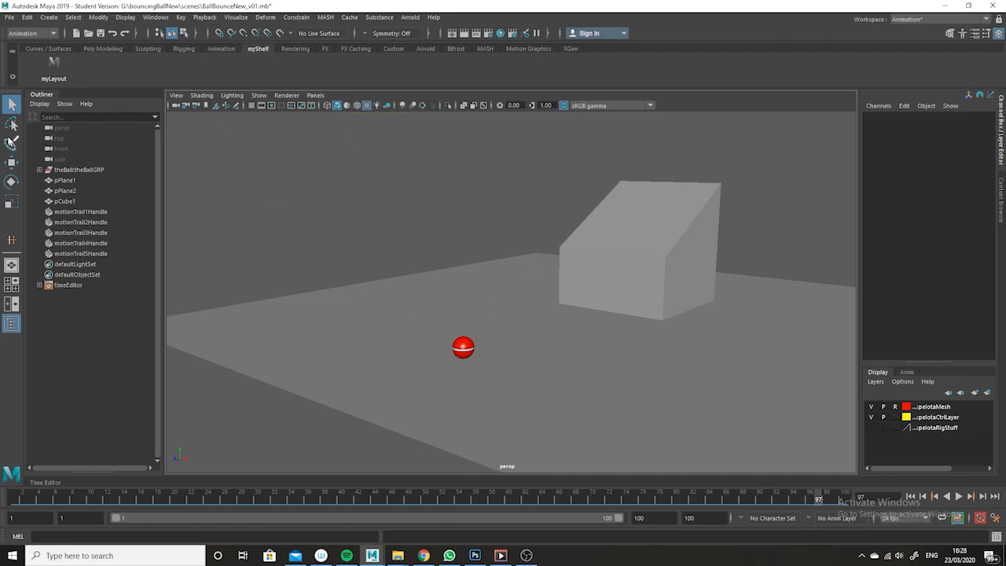
Switch to the myLayout shelf layout and hide motion trails in both the side and perspective viewports
{"action": "left_click", "coordinate": [55, 71]}
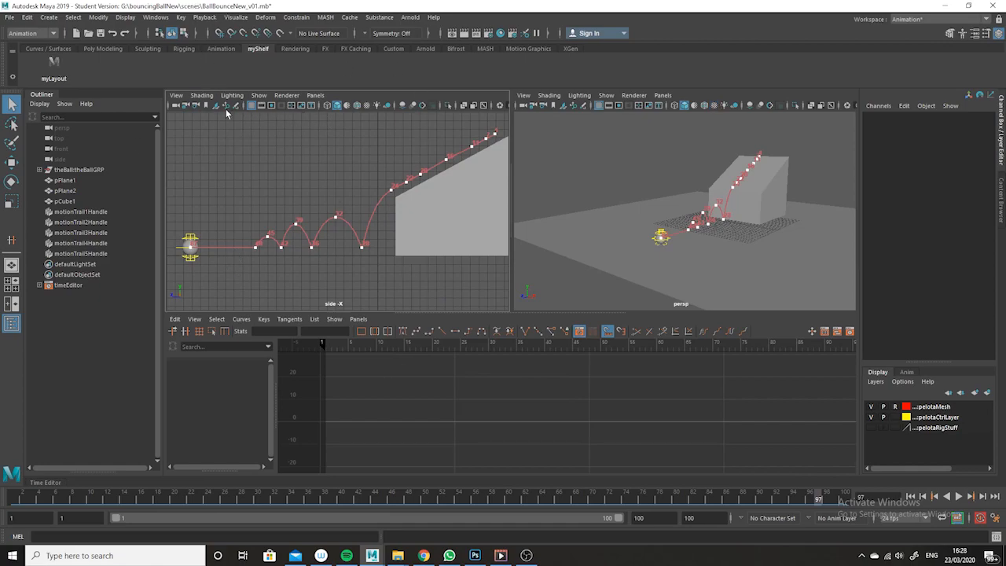
{"action": "left_click", "coordinate": [259, 95]}
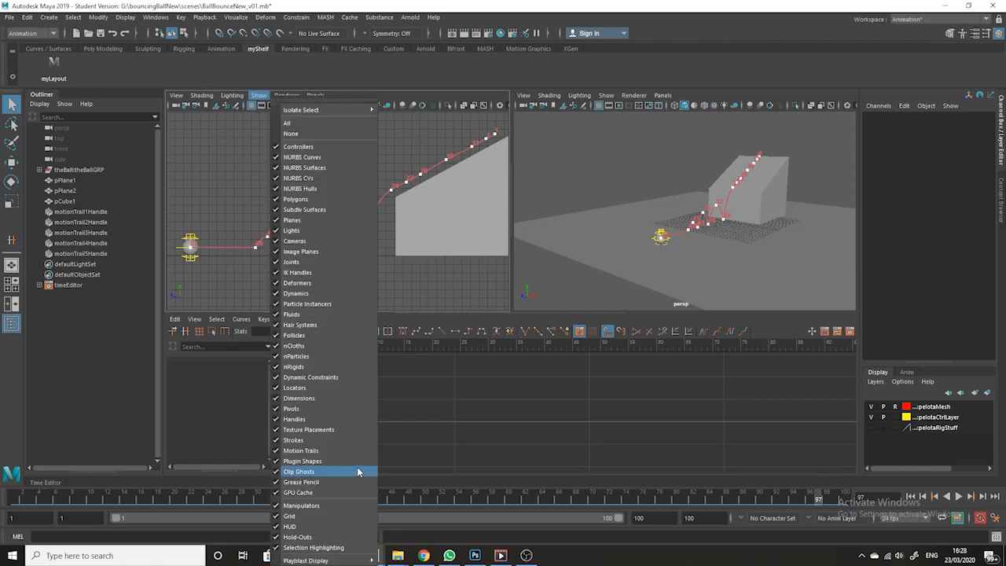
{"action": "left_click", "coordinate": [349, 450]}
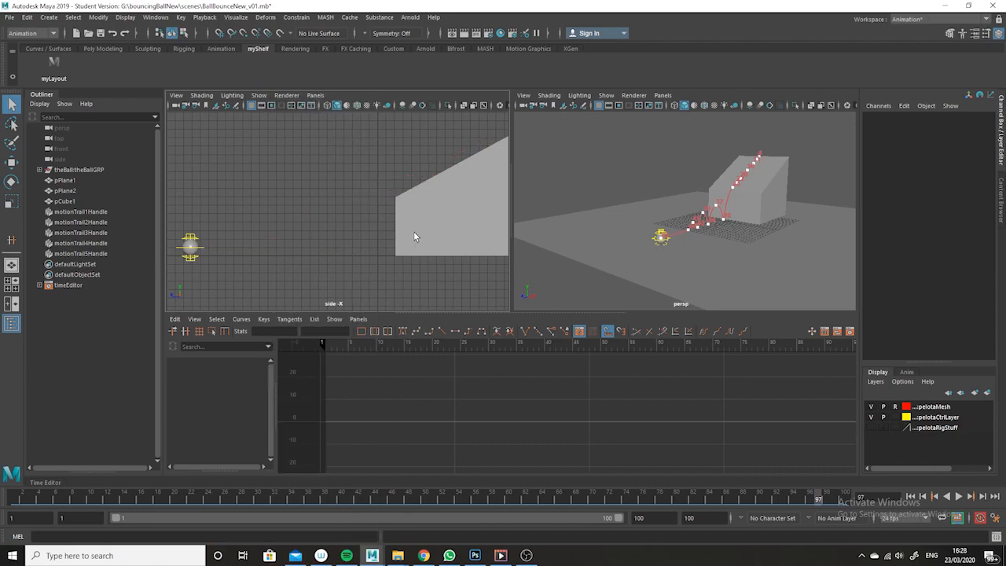
{"action": "left_click", "coordinate": [607, 95]}
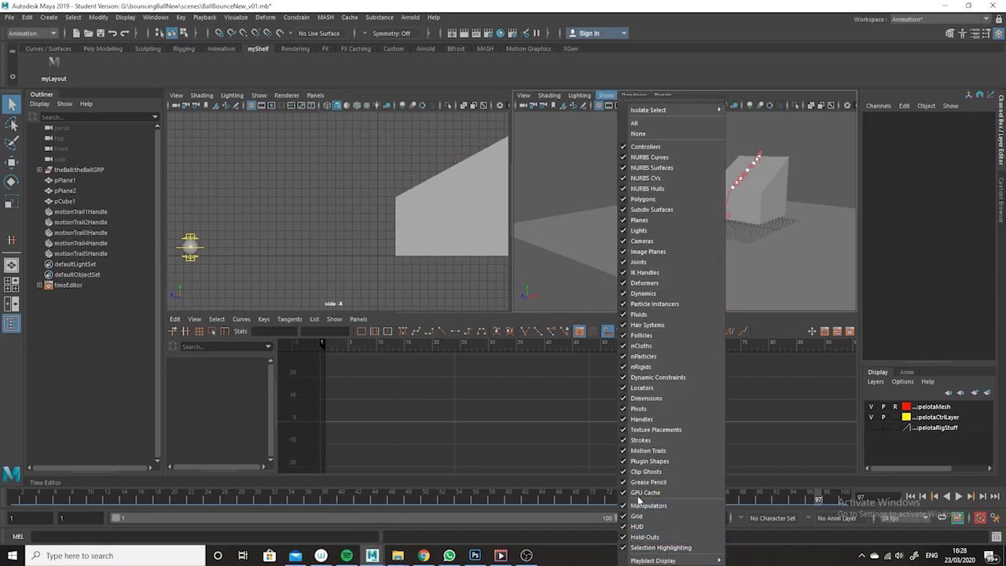
{"action": "left_click", "coordinate": [656, 455]}
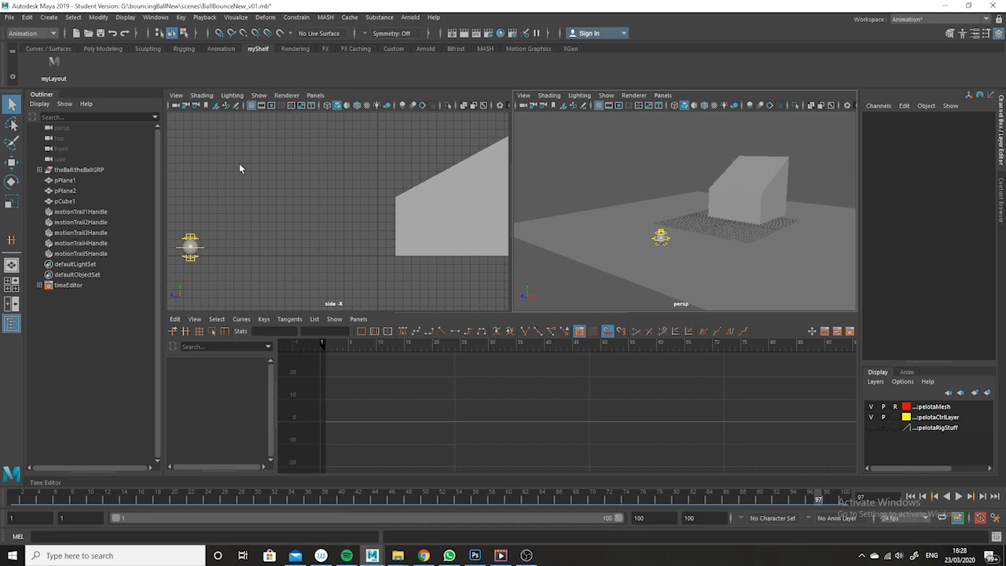
Turn on textured shading in the side view, return to frame 1 and frame the ball at the ramp's top
{"action": "key", "text": "6"}
{"action": "key", "text": "6"}
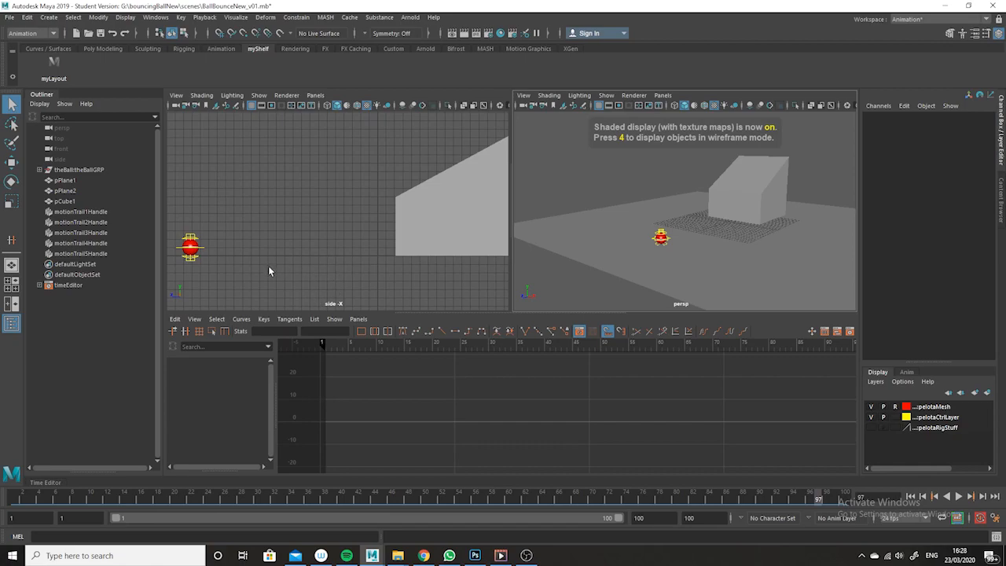
{"action": "left_click_drag", "start_coordinate": [13, 502], "coordinate": [2, 505]}
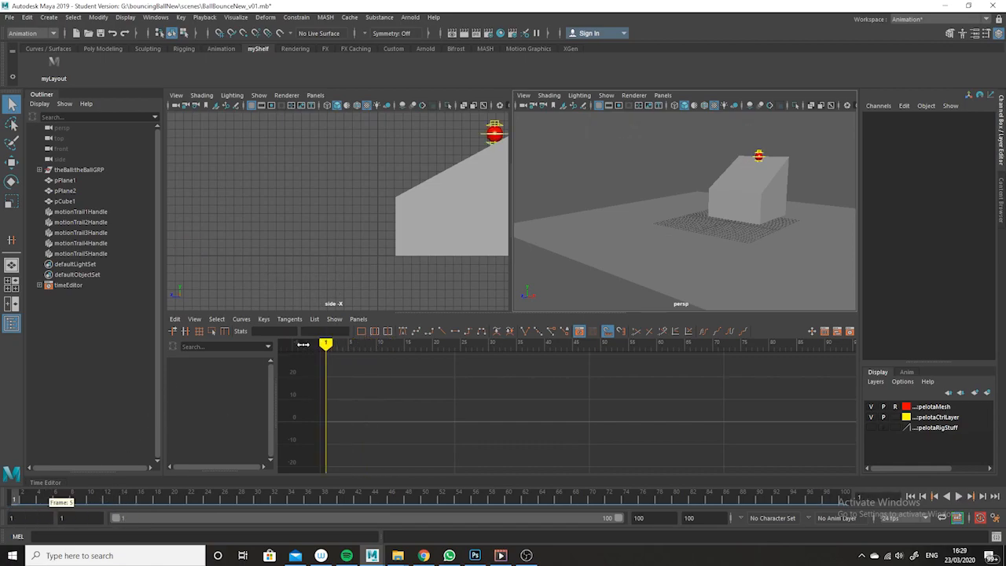
{"action": "middle_click_drag", "start_coordinate": [431, 276], "coordinate": [357, 296], "text": "alt"}
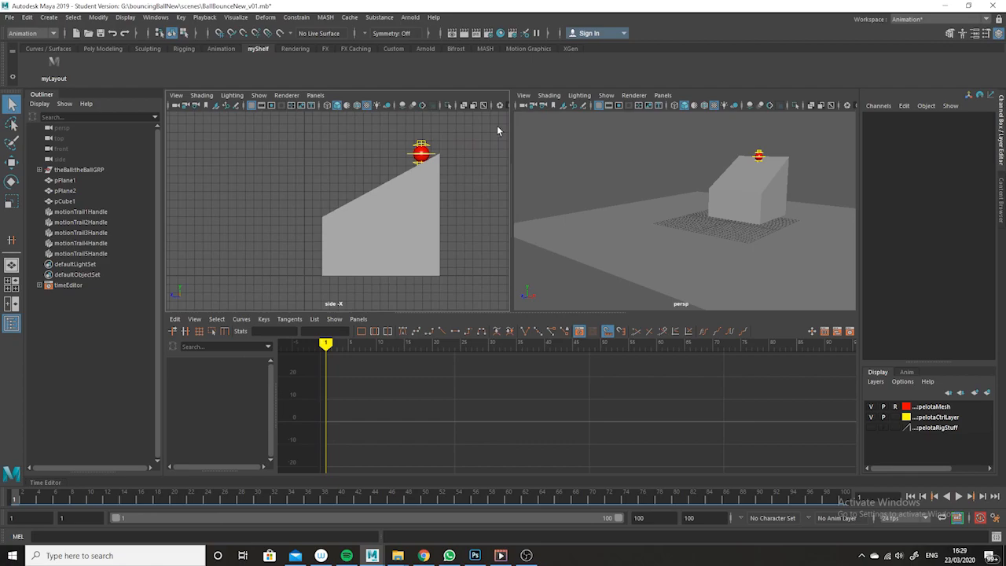
{"action": "scroll", "coordinate": [497, 125], "scroll_direction": "up", "scroll_amount": 3}
{"action": "middle_click_drag", "start_coordinate": [485, 191], "coordinate": [432, 254], "text": "alt"}
{"action": "middle_click_drag", "start_coordinate": [440, 187], "coordinate": [469, 269], "text": "alt"}
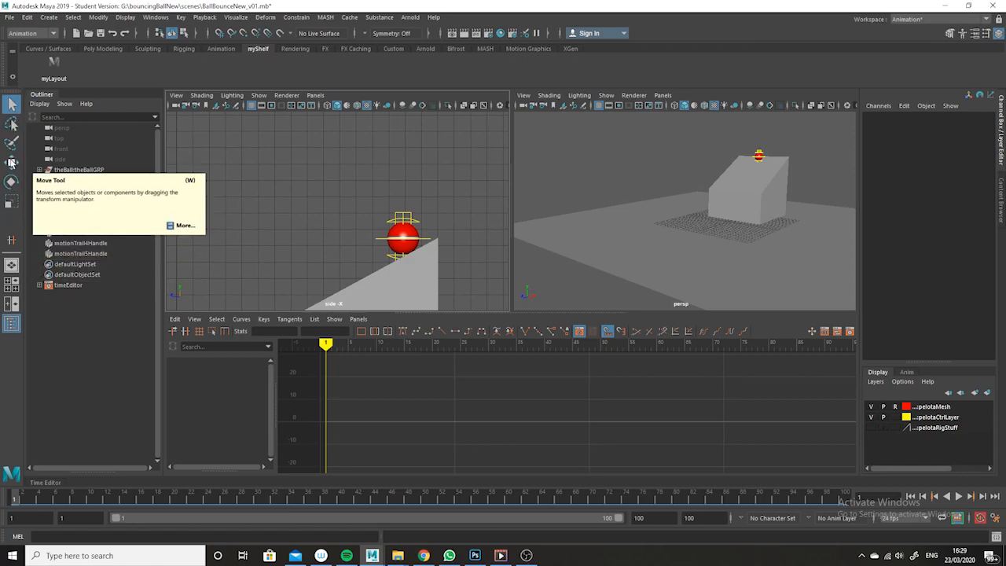
Select the ball's master control with the Move tool and orbit the perspective view toward it
{"action": "left_click", "coordinate": [11, 162]}
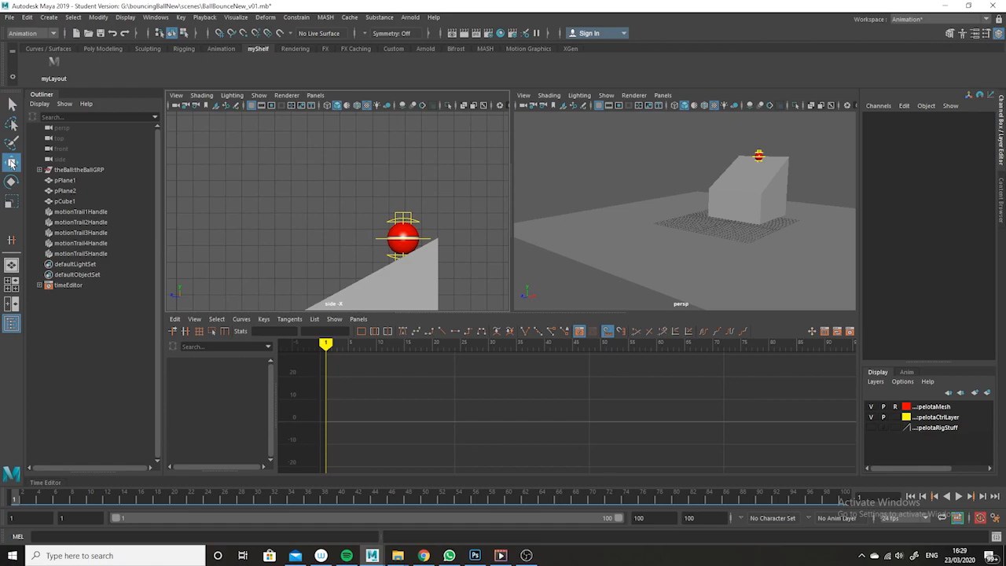
{"action": "left_click", "coordinate": [431, 241]}
{"action": "left_click", "coordinate": [421, 245]}
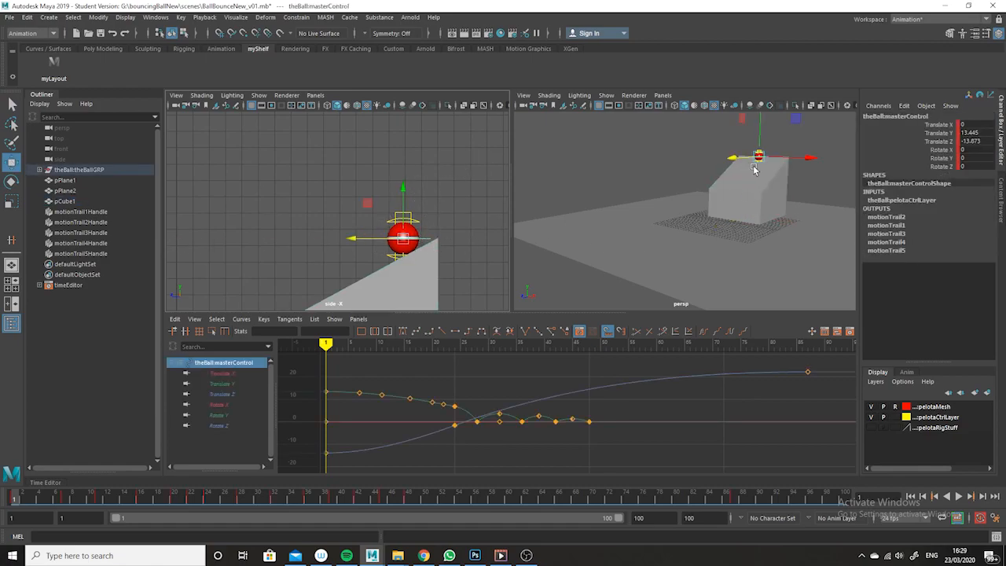
{"action": "middle_click_drag", "start_coordinate": [753, 169], "coordinate": [689, 247], "text": "alt"}
{"action": "right_click_drag", "start_coordinate": [690, 246], "coordinate": [748, 278], "text": "alt"}
{"action": "left_click_drag", "start_coordinate": [748, 278], "coordinate": [729, 278], "text": "alt"}
{"action": "middle_click_drag", "start_coordinate": [729, 279], "coordinate": [698, 241], "text": "alt"}
{"action": "right_click_drag", "start_coordinate": [698, 241], "coordinate": [712, 249], "text": "alt"}
{"action": "middle_click_drag", "start_coordinate": [712, 248], "coordinate": [696, 262], "text": "alt"}
{"action": "left_click_drag", "start_coordinate": [701, 275], "coordinate": [669, 275], "text": "alt"}
{"action": "left_click", "coordinate": [698, 140]}
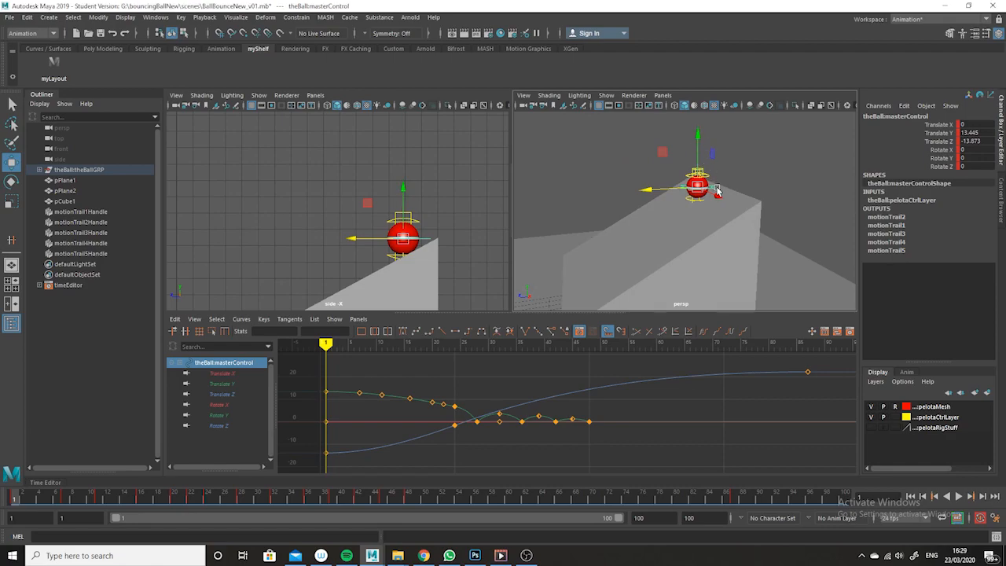
Maximize the perspective view and examine the ball resting on top of the cube from several angles
{"action": "key", "text": "space"}
{"action": "left_click_drag", "start_coordinate": [629, 310], "coordinate": [272, 301], "text": "alt"}
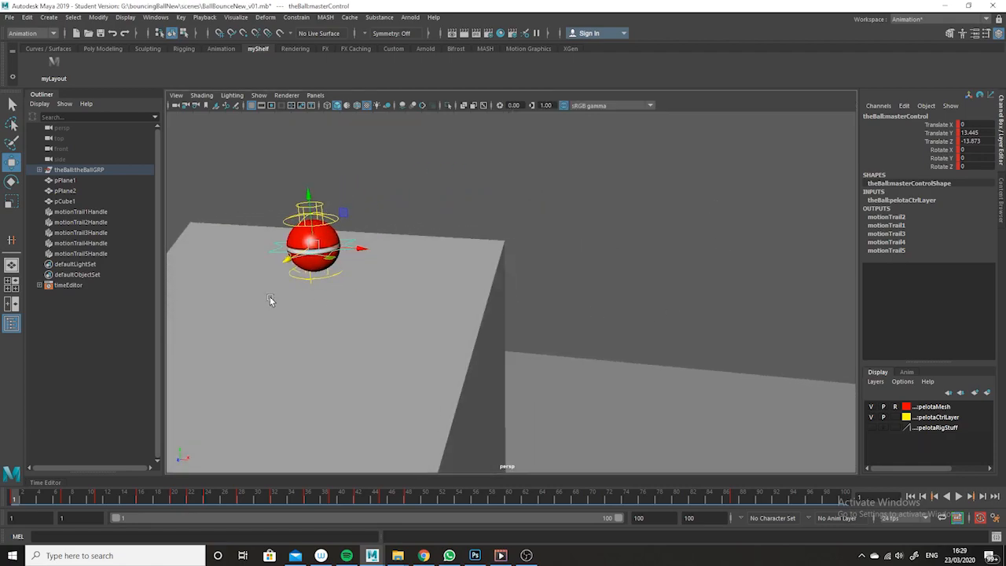
{"action": "left_click_drag", "start_coordinate": [362, 270], "coordinate": [434, 320], "text": "alt"}
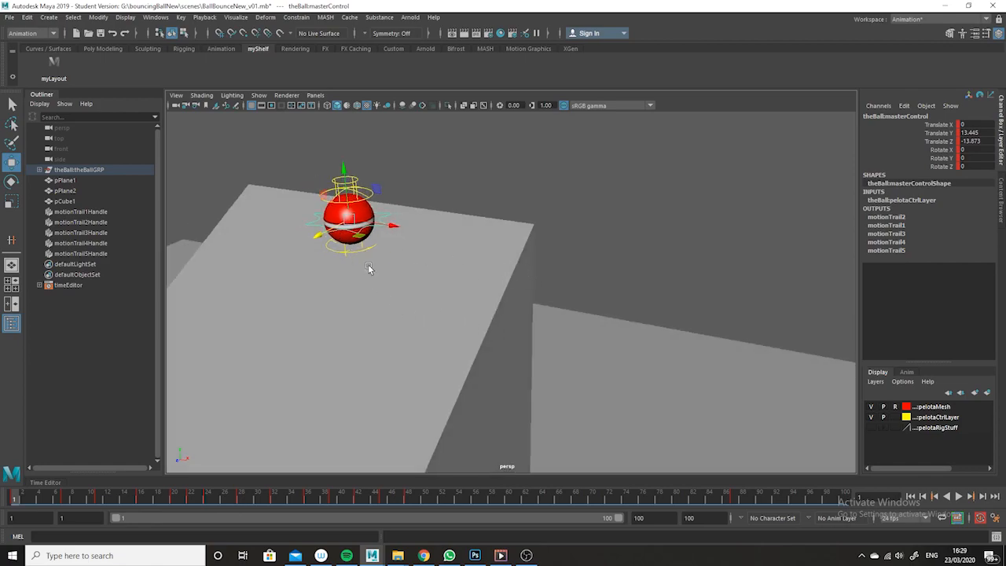
{"action": "left_click_drag", "start_coordinate": [426, 252], "coordinate": [601, 257], "text": "alt"}
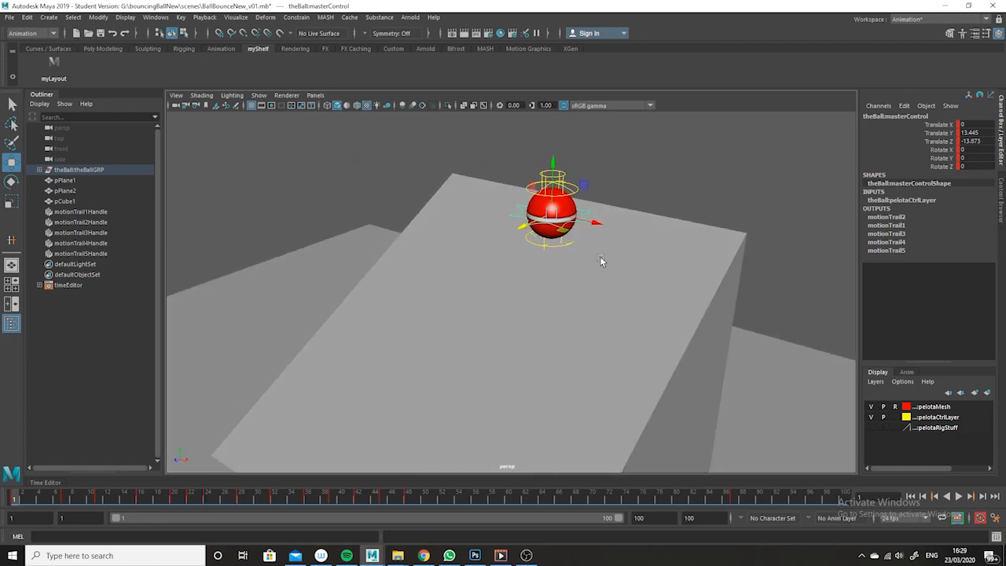
{"action": "left_click", "coordinate": [555, 264]}
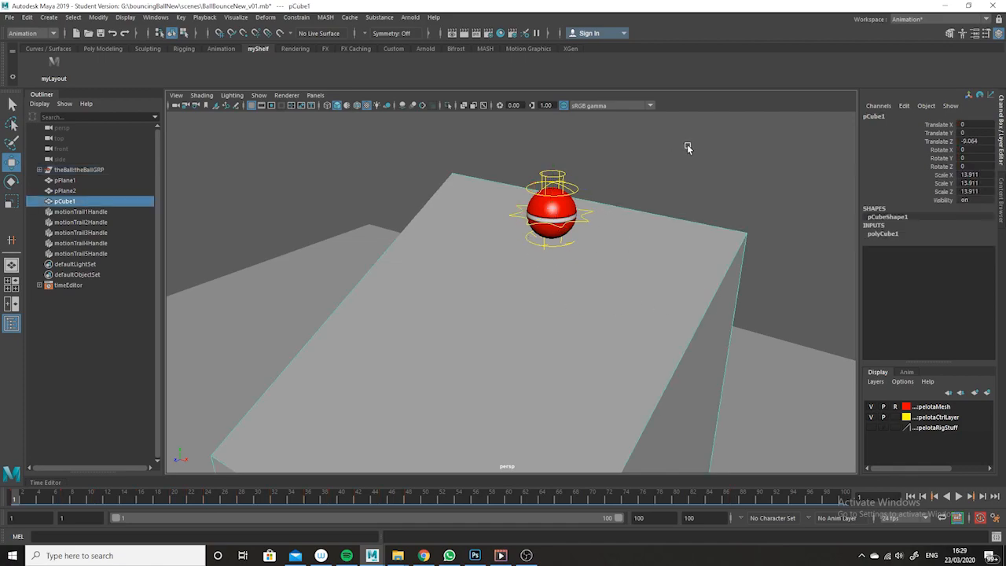
{"action": "left_click", "coordinate": [687, 147]}
{"action": "left_click", "coordinate": [585, 213]}
{"action": "left_click_drag", "start_coordinate": [775, 159], "coordinate": [721, 171], "text": "alt"}
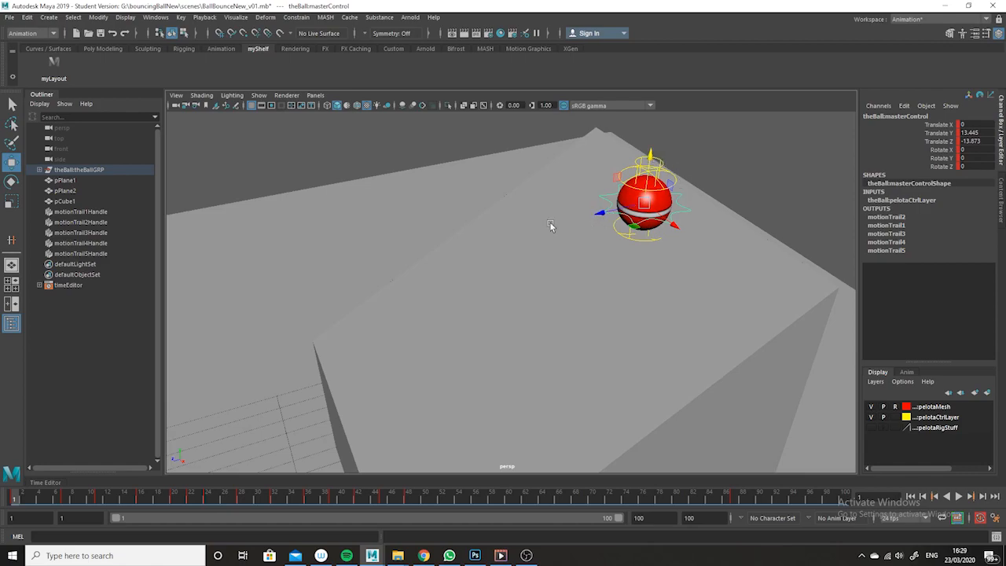
{"action": "left_click_drag", "start_coordinate": [736, 204], "coordinate": [647, 186], "text": "alt"}
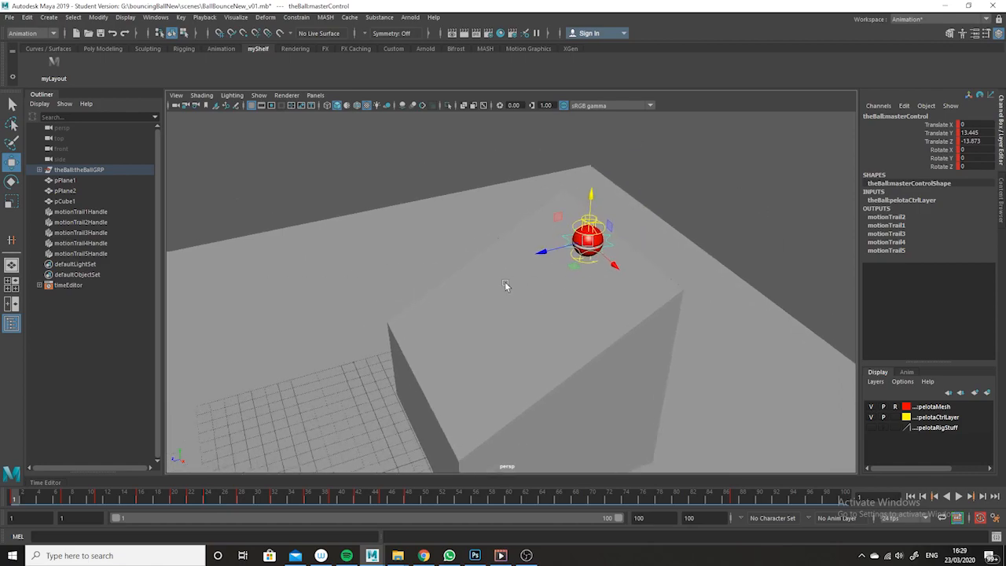
{"action": "left_click_drag", "start_coordinate": [589, 299], "coordinate": [616, 305], "text": "alt"}
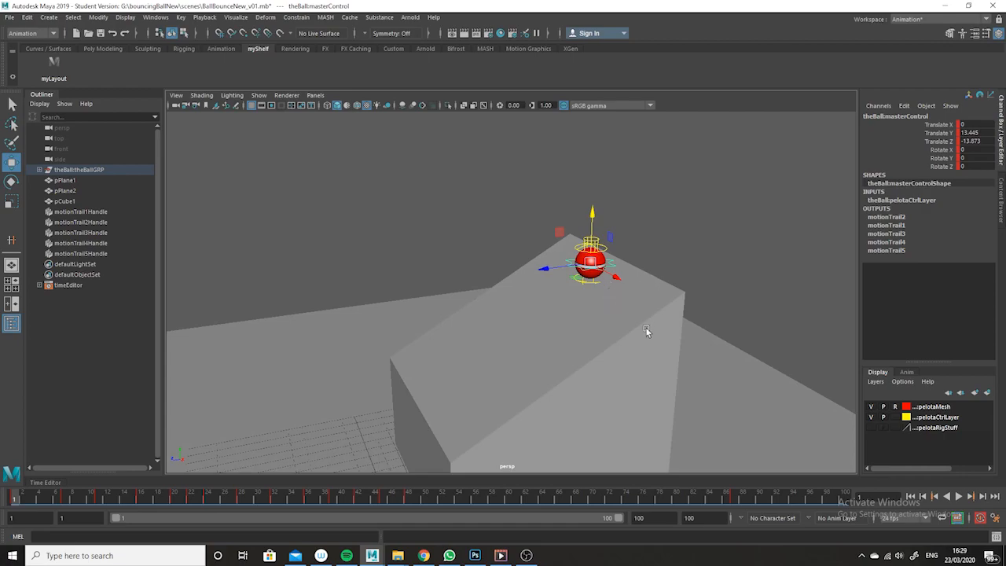
{"action": "left_click_drag", "start_coordinate": [680, 349], "coordinate": [692, 315], "text": "alt"}
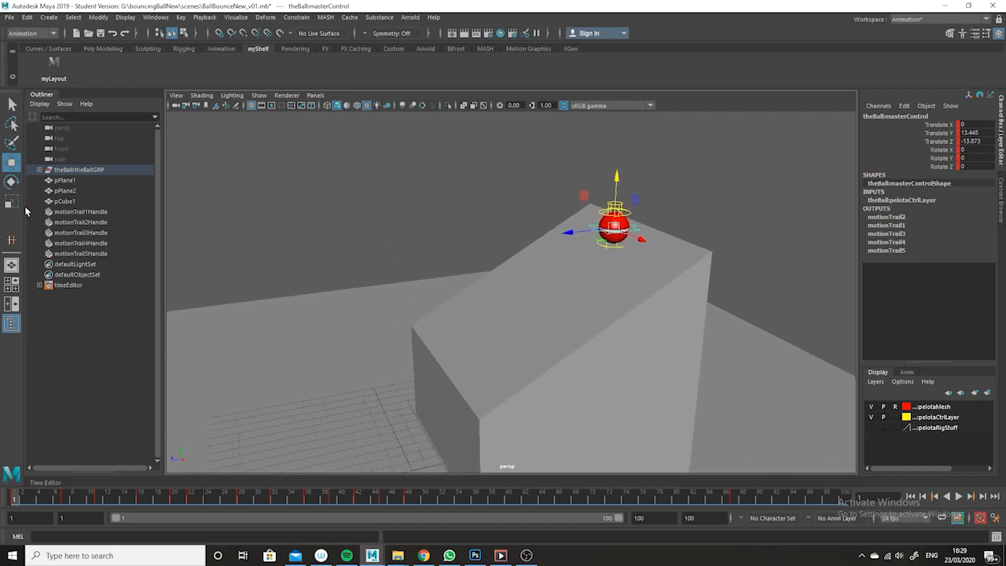
Cycle through the Rotate, Scale and Move tools on the ball's master control while orbiting around it
{"action": "left_click", "coordinate": [11, 182]}
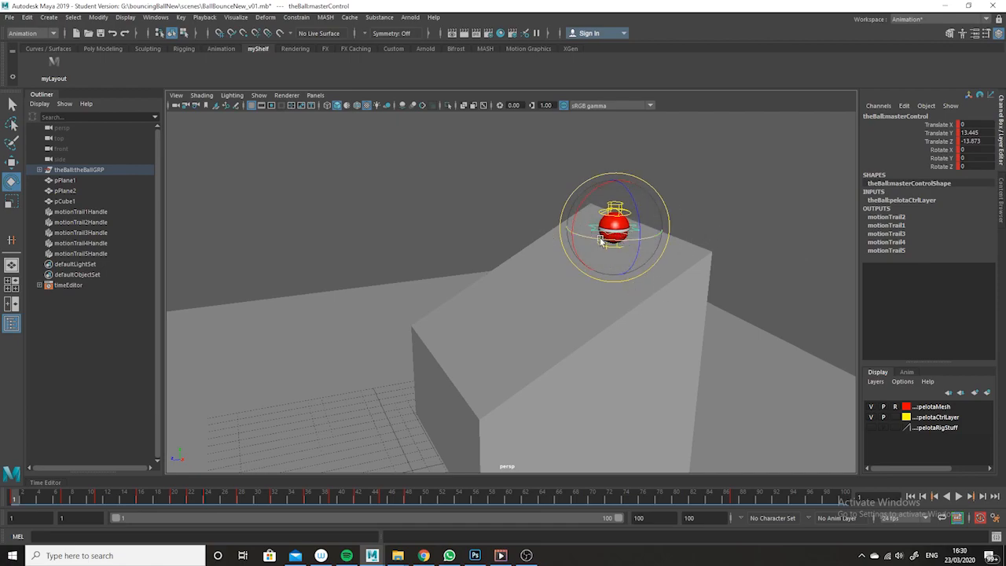
{"action": "left_click_drag", "start_coordinate": [628, 297], "coordinate": [751, 317], "text": "alt"}
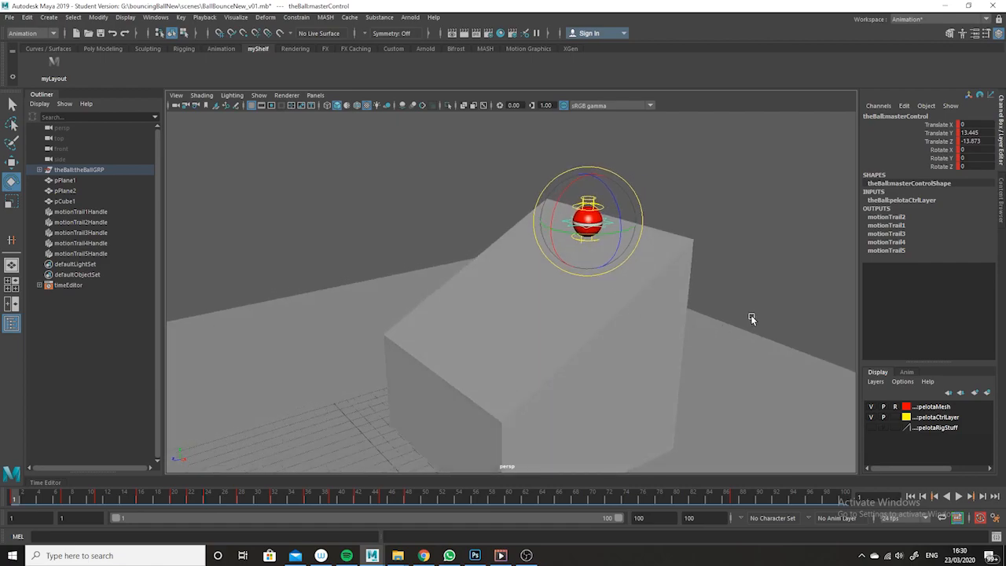
{"action": "left_click", "coordinate": [12, 202]}
{"action": "left_click_drag", "start_coordinate": [689, 250], "coordinate": [672, 265], "text": "alt"}
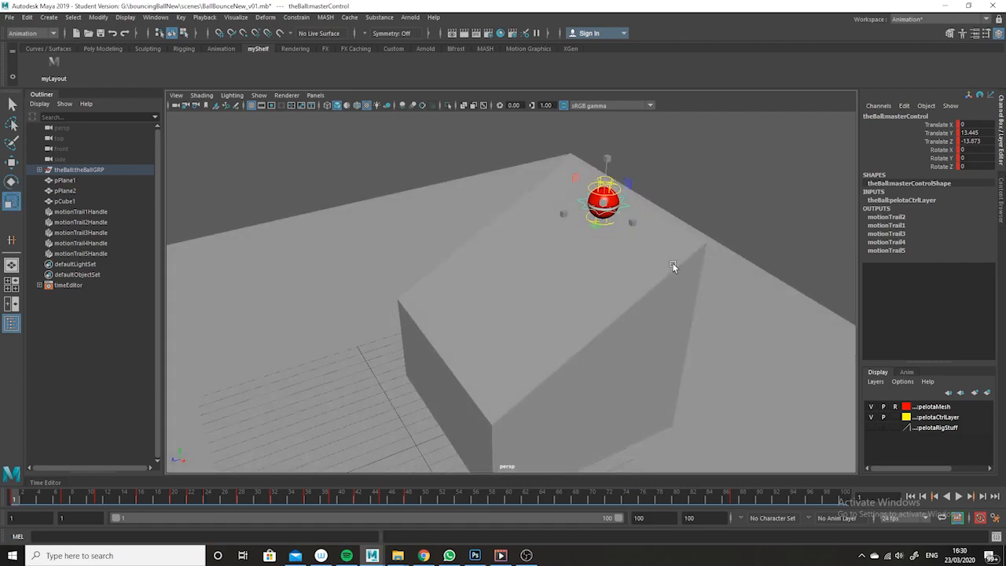
{"action": "left_click", "coordinate": [630, 183]}
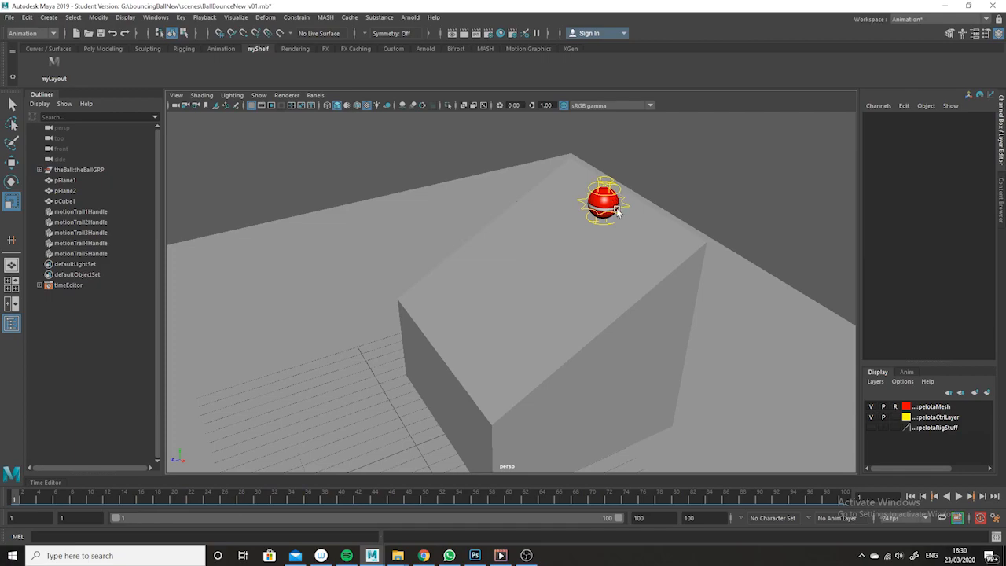
{"action": "left_click", "coordinate": [618, 212]}
{"action": "left_click_drag", "start_coordinate": [629, 229], "coordinate": [557, 223], "text": "alt"}
{"action": "left_click_drag", "start_coordinate": [674, 312], "coordinate": [644, 258], "text": "alt"}
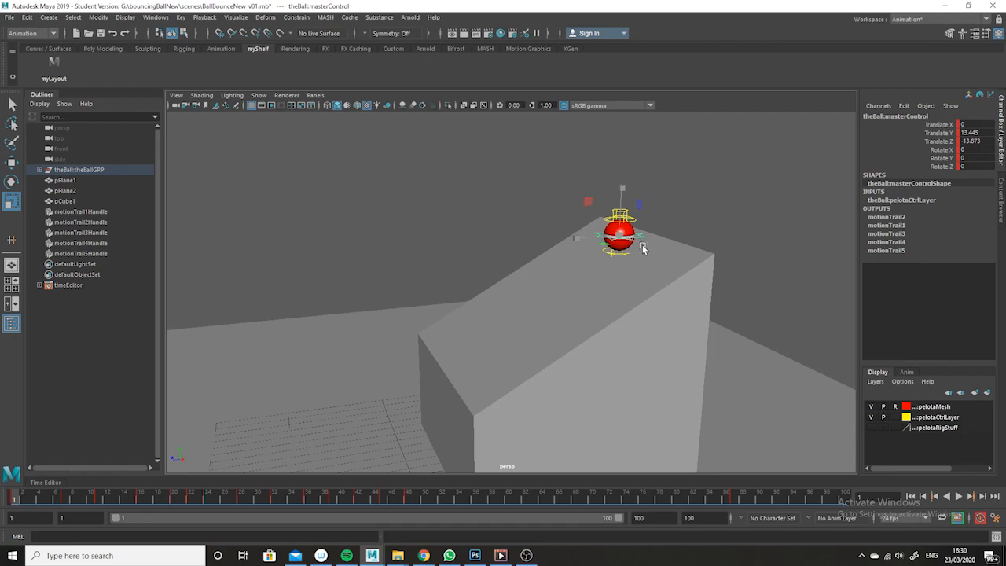
{"action": "left_click", "coordinate": [657, 249]}
{"action": "left_click_drag", "start_coordinate": [663, 253], "coordinate": [648, 238], "text": "alt"}
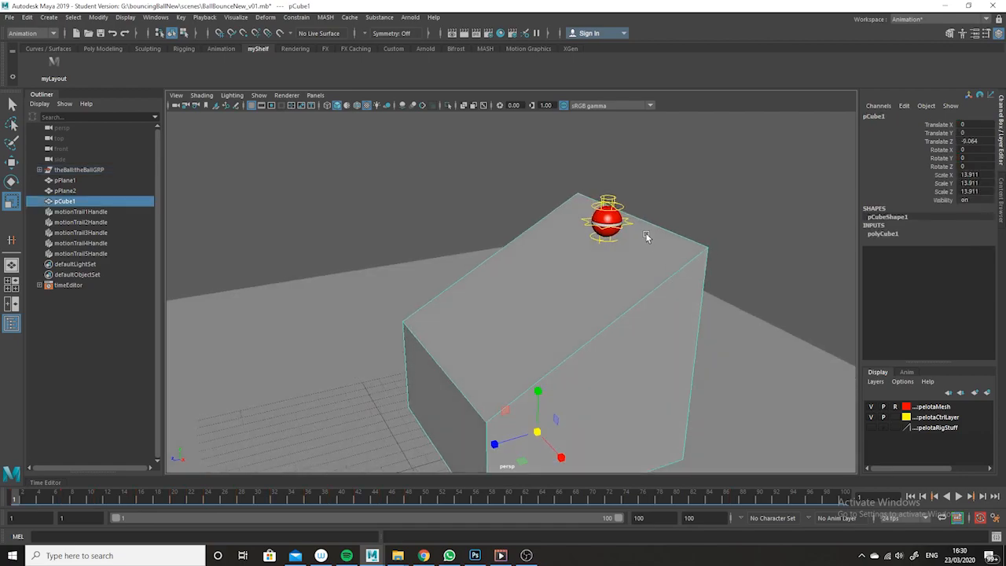
{"action": "left_click", "coordinate": [631, 226]}
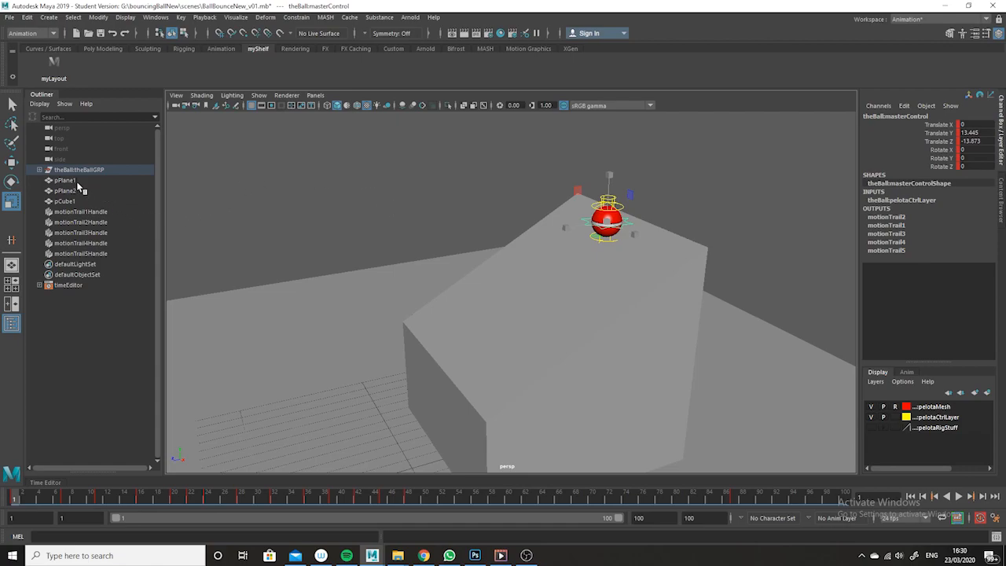
{"action": "left_click", "coordinate": [11, 162]}
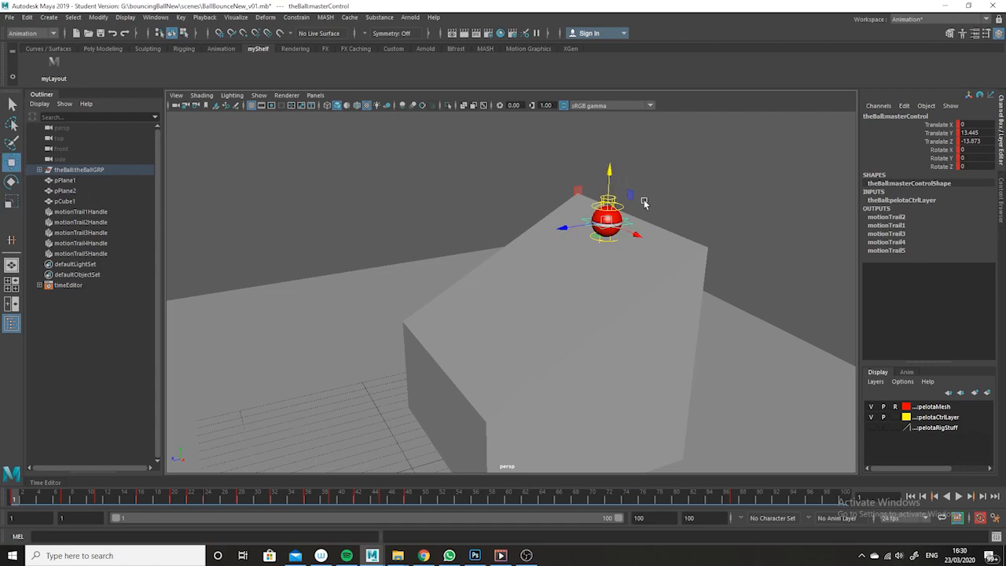
Orbit around the ball on the cube and open the Move tool settings for its master control
{"action": "left_click_drag", "start_coordinate": [645, 214], "coordinate": [449, 263], "text": "alt"}
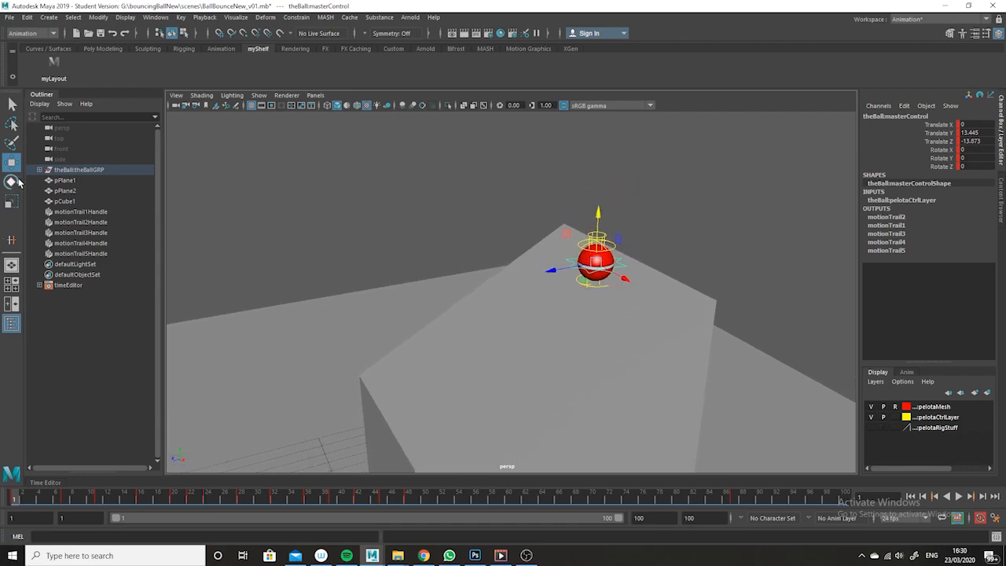
{"action": "left_click_drag", "start_coordinate": [670, 230], "coordinate": [668, 212], "text": "alt"}
{"action": "left_click_drag", "start_coordinate": [639, 285], "coordinate": [621, 287], "text": "alt"}
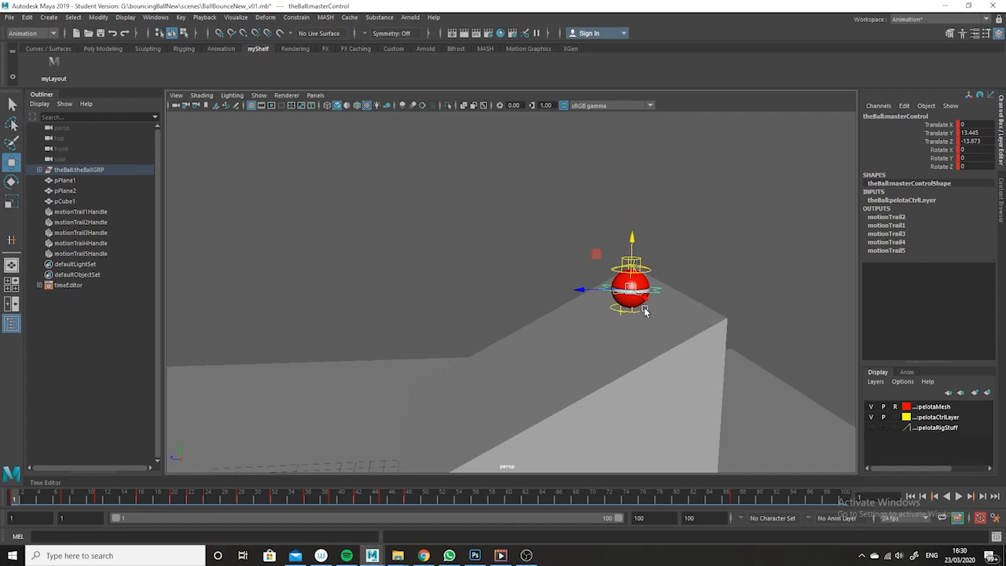
{"action": "double_click", "coordinate": [12, 162]}
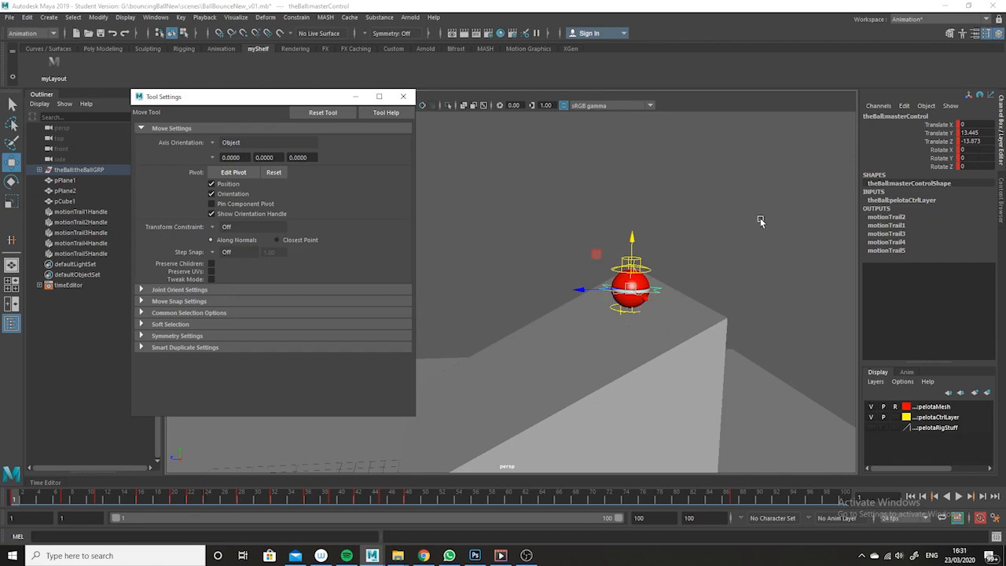
{"action": "left_click", "coordinate": [710, 270]}
{"action": "left_click", "coordinate": [603, 292]}
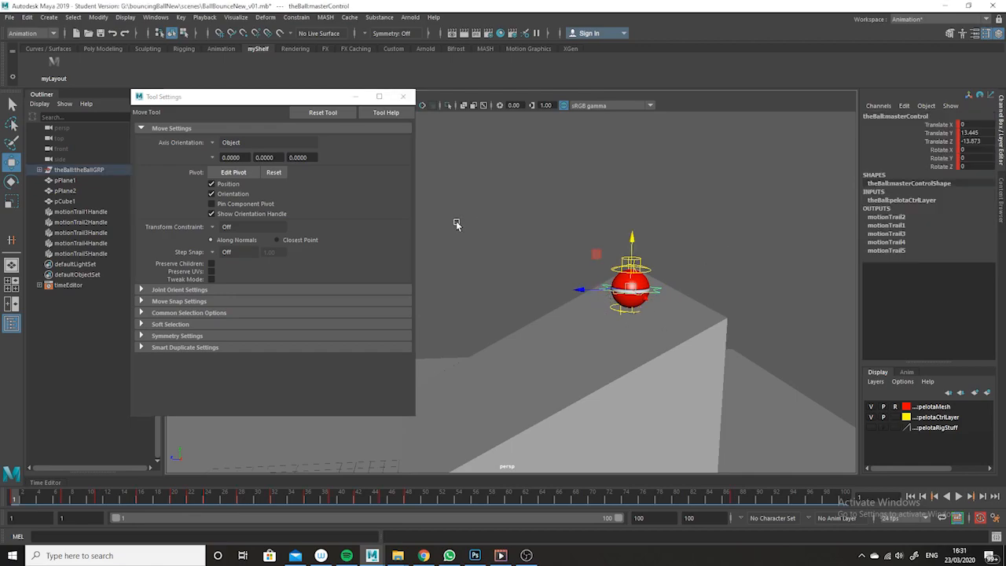
Rotate the ball's master control about its X axis with the Rotate tool
{"action": "left_click", "coordinate": [11, 180]}
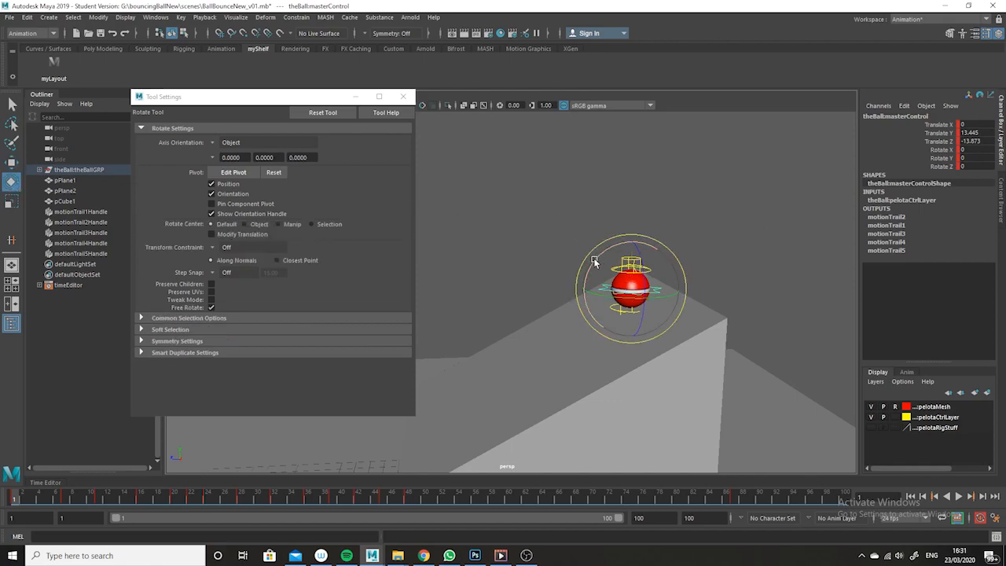
{"action": "left_click_drag", "start_coordinate": [599, 258], "coordinate": [607, 284]}
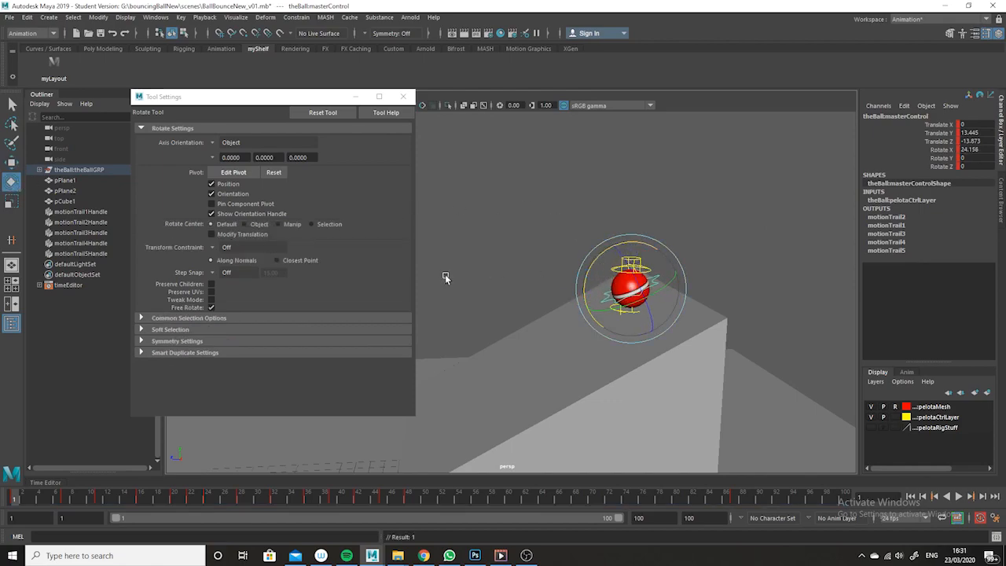
Switch the Move tool's axis orientation to World, then back to Object
{"action": "left_click", "coordinate": [11, 162]}
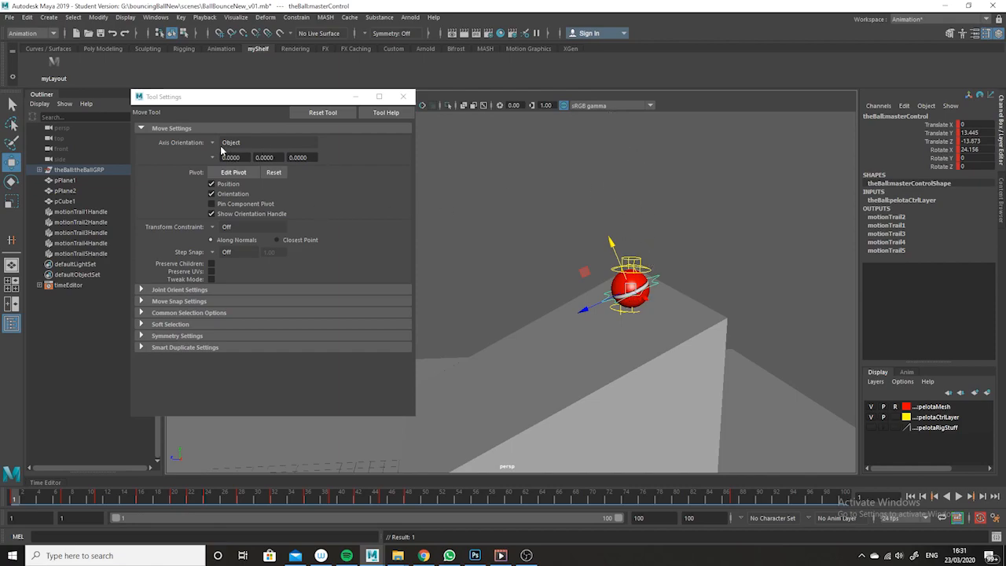
{"action": "left_click", "coordinate": [215, 142]}
{"action": "left_click", "coordinate": [240, 165]}
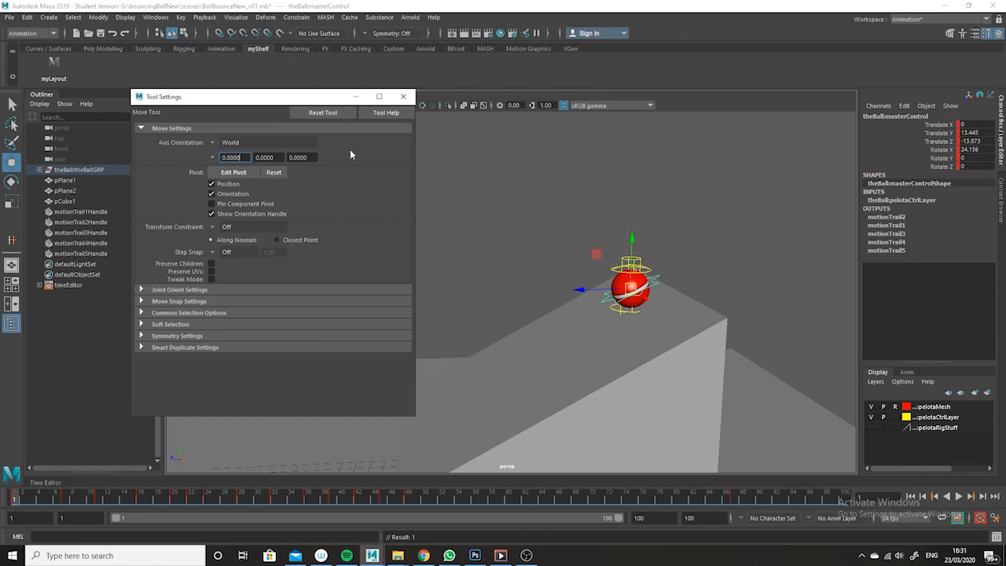
{"action": "left_click", "coordinate": [211, 143]}
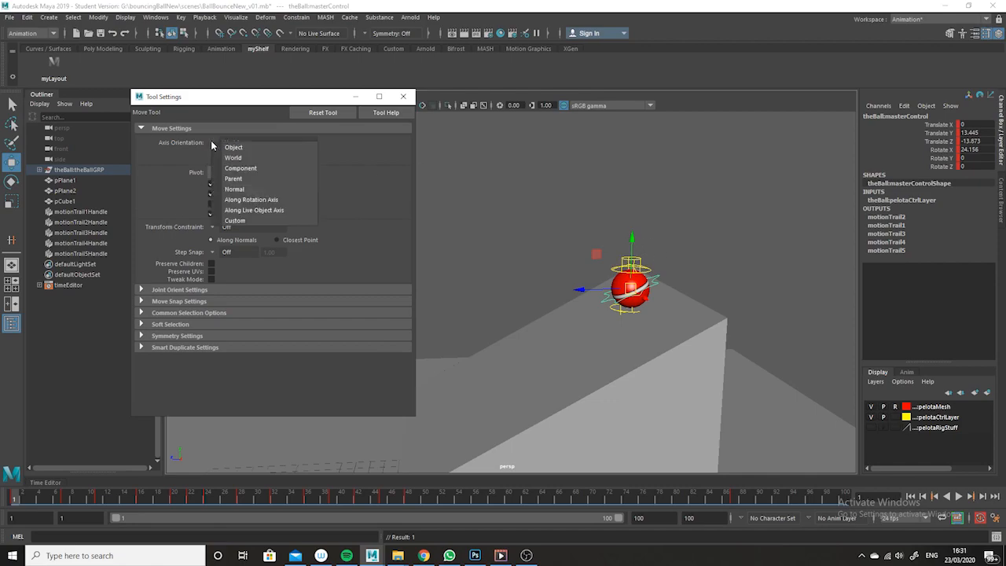
{"action": "left_click", "coordinate": [255, 147]}
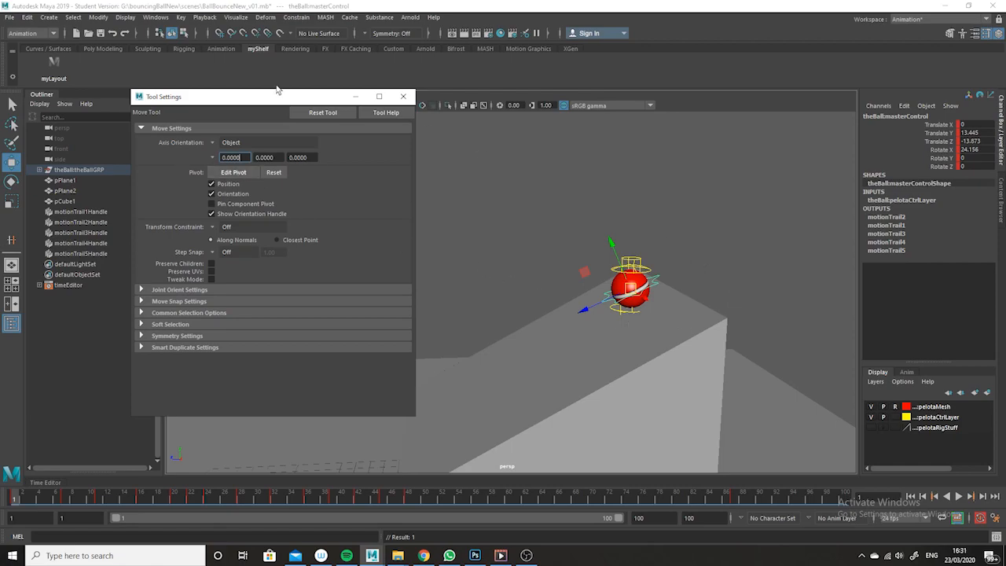
Close the tool settings and undo the ball's X rotation
{"action": "left_click", "coordinate": [404, 96]}
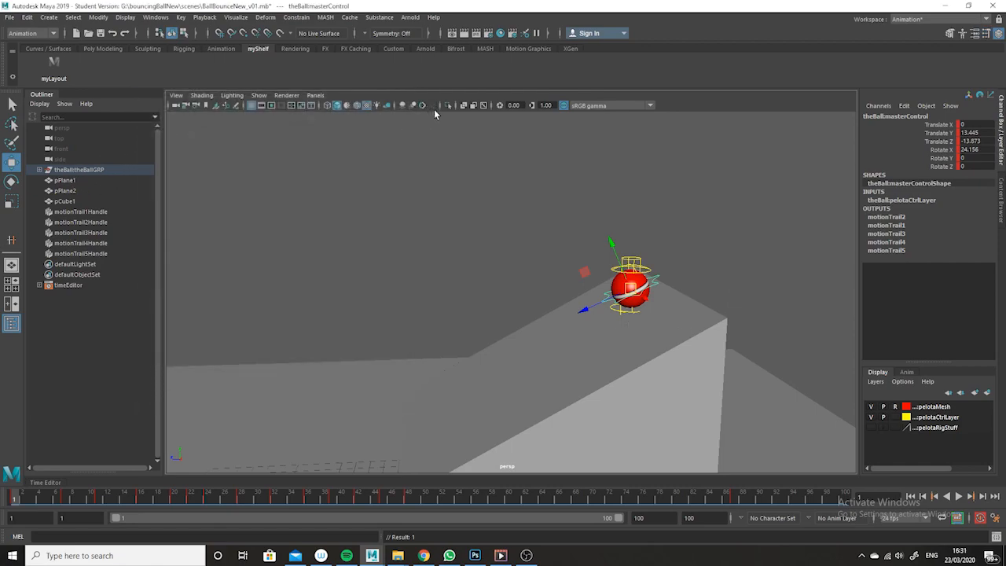
{"action": "key", "text": "ctrl+z"}
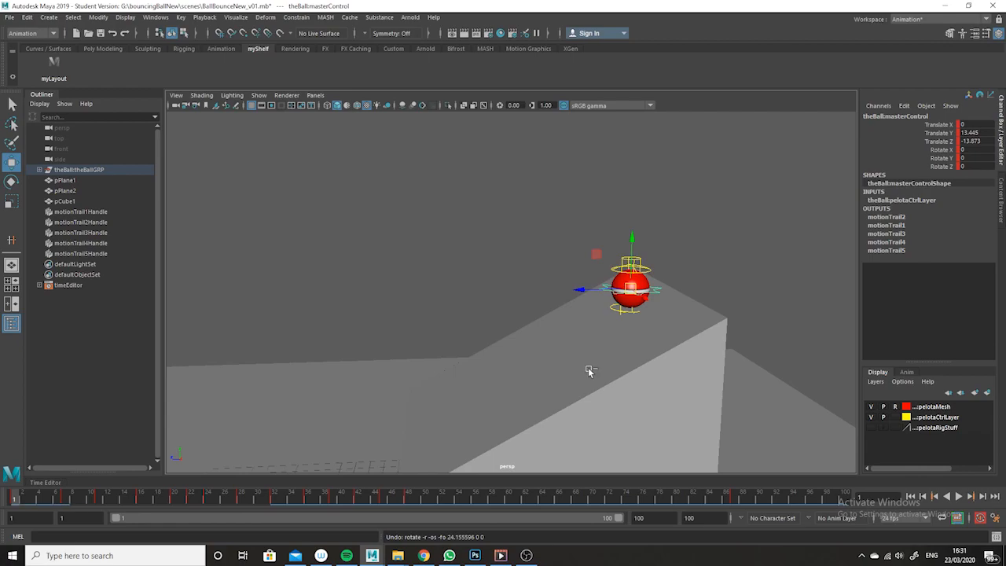
Reselect the ball's master control and rotate it about Z to about -47 degrees
{"action": "left_click", "coordinate": [665, 269]}
{"action": "left_click", "coordinate": [648, 271]}
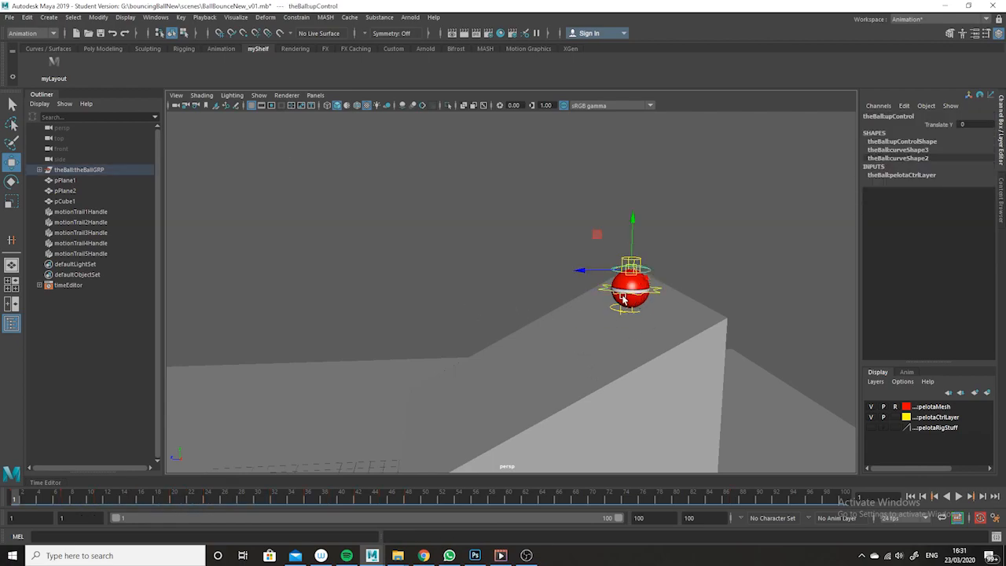
{"action": "left_click", "coordinate": [11, 181]}
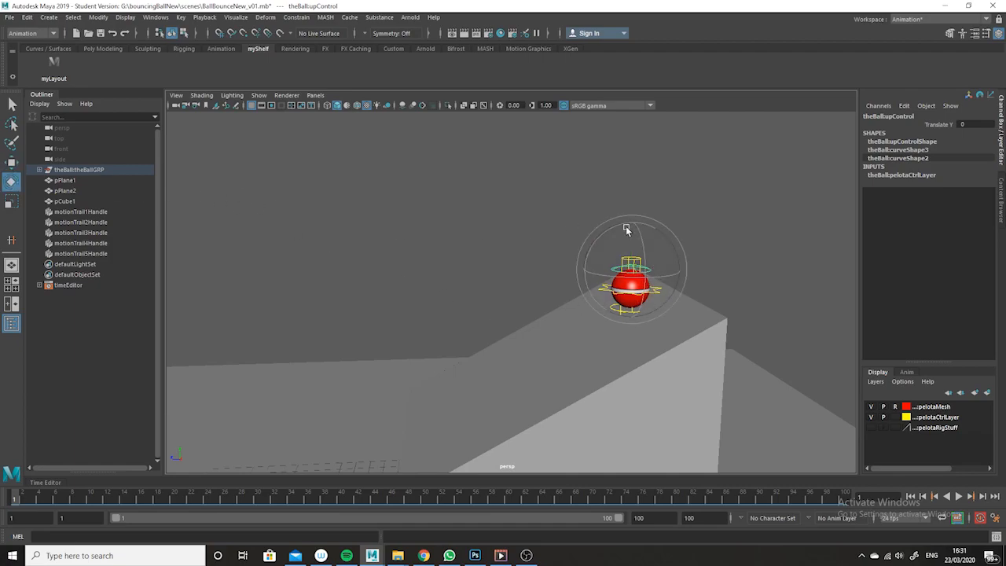
{"action": "left_click", "coordinate": [715, 225]}
{"action": "left_click", "coordinate": [658, 295]}
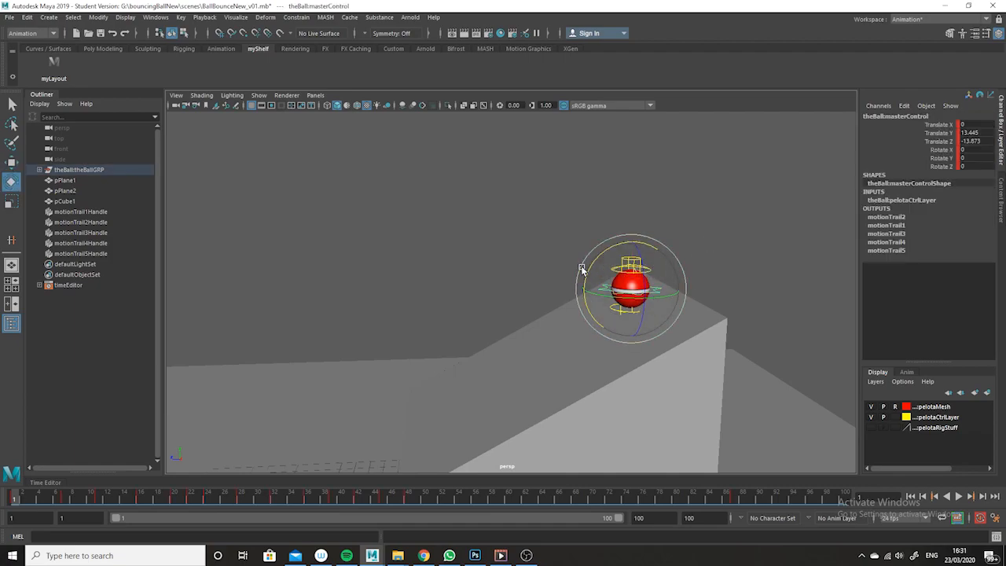
{"action": "left_click_drag", "start_coordinate": [664, 335], "coordinate": [697, 346], "text": "alt"}
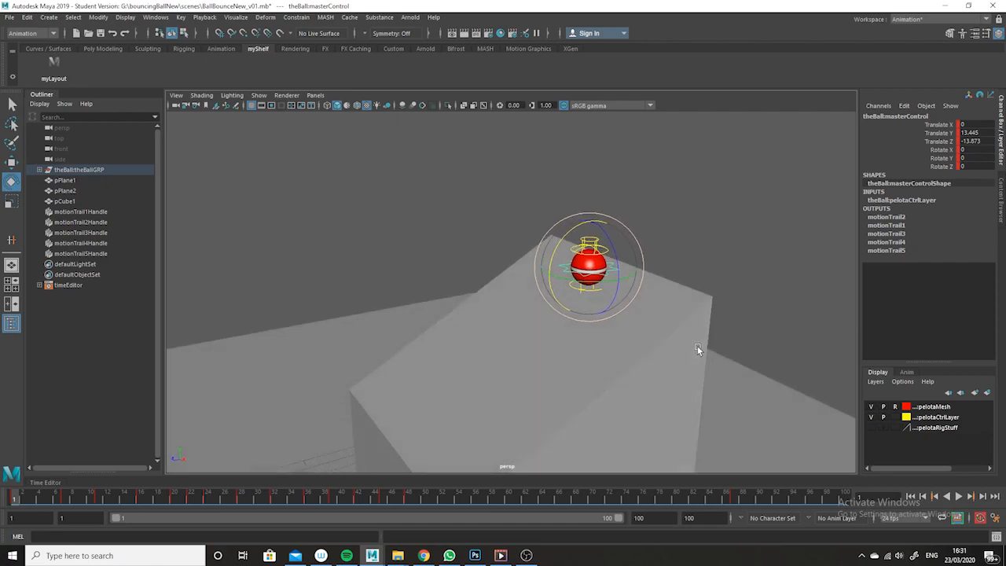
{"action": "left_click_drag", "start_coordinate": [607, 236], "coordinate": [616, 276]}
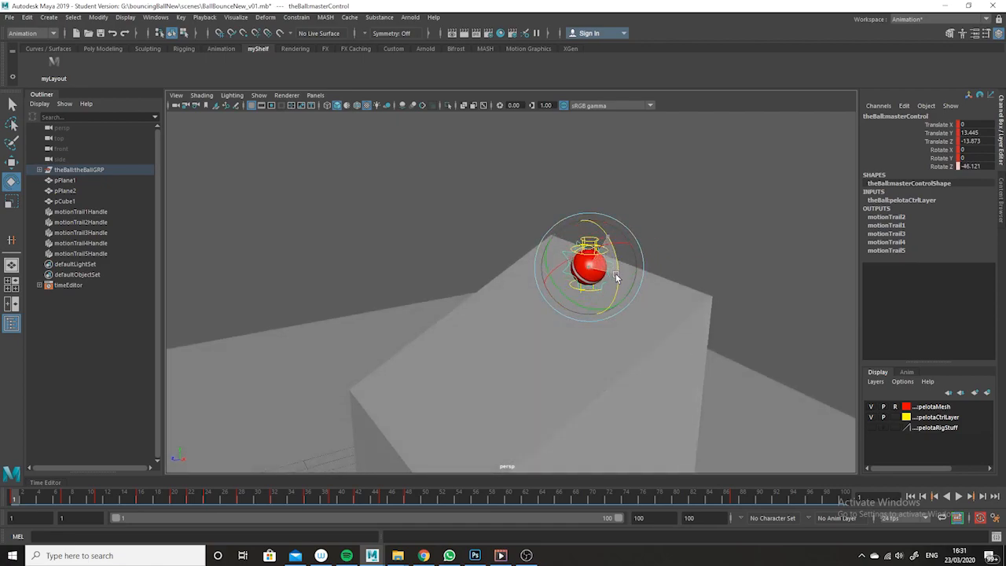
{"action": "left_click_drag", "start_coordinate": [708, 244], "coordinate": [673, 251], "text": "alt"}
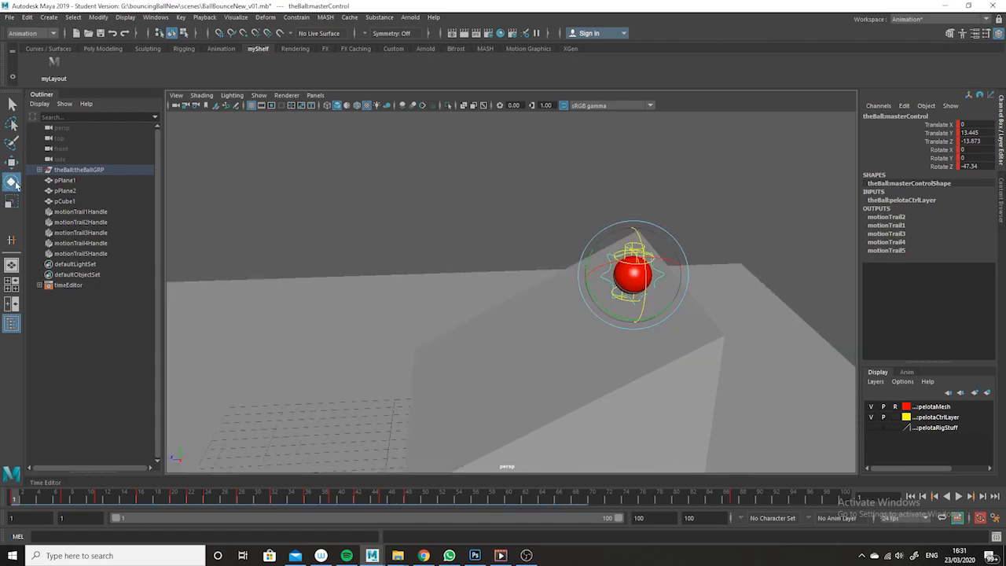
Switch the Rotate tool's axis orientation to World, then back to Object
{"action": "double_click", "coordinate": [11, 182]}
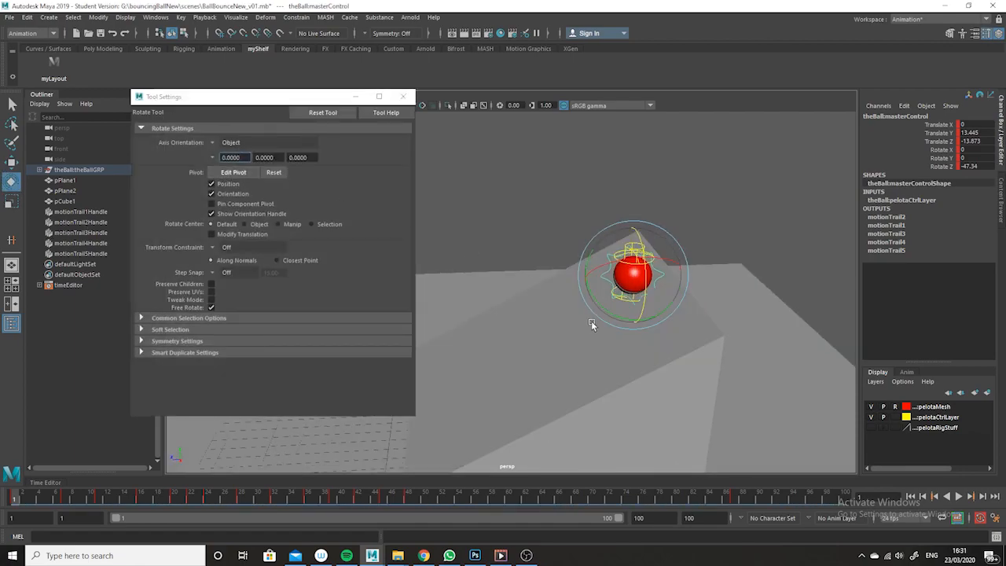
{"action": "left_click_drag", "start_coordinate": [591, 325], "coordinate": [515, 318], "text": "alt"}
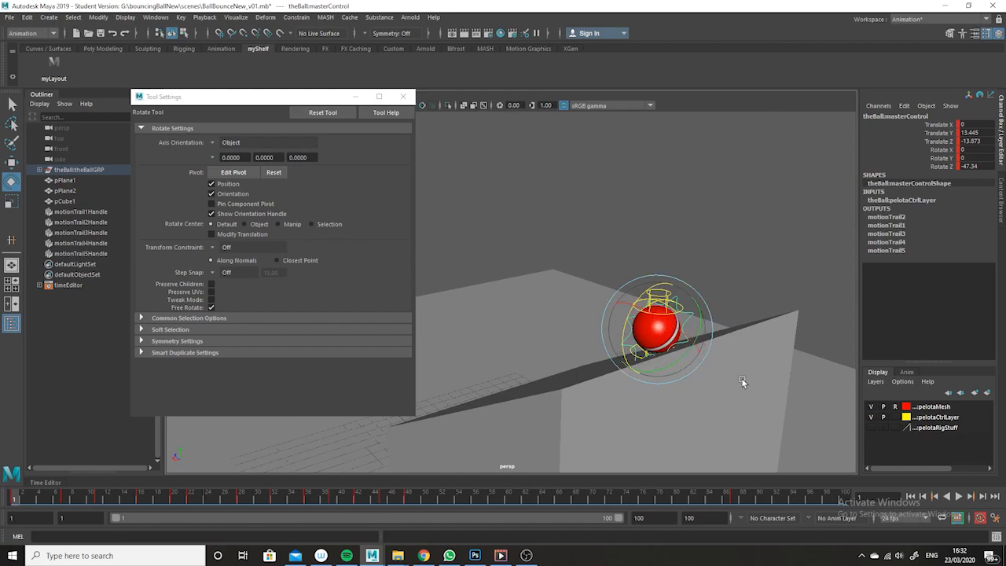
{"action": "left_click", "coordinate": [211, 144]}
{"action": "left_click", "coordinate": [230, 158]}
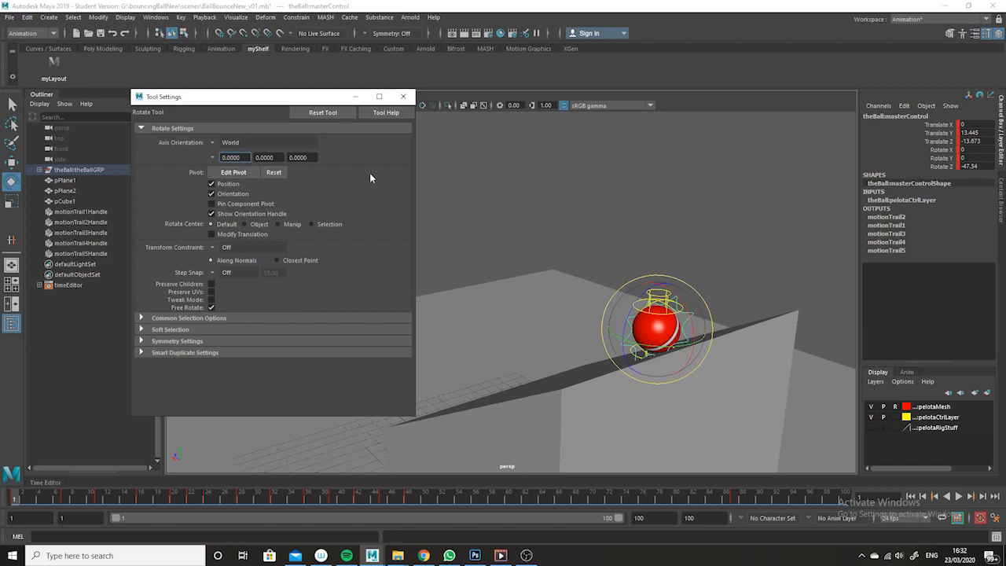
{"action": "left_click", "coordinate": [210, 142]}
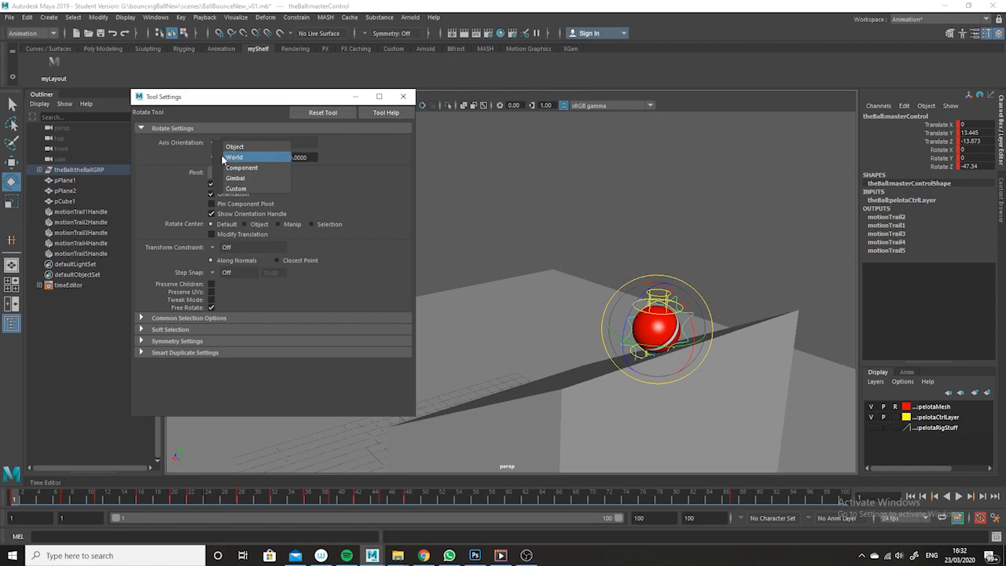
{"action": "left_click", "coordinate": [231, 148]}
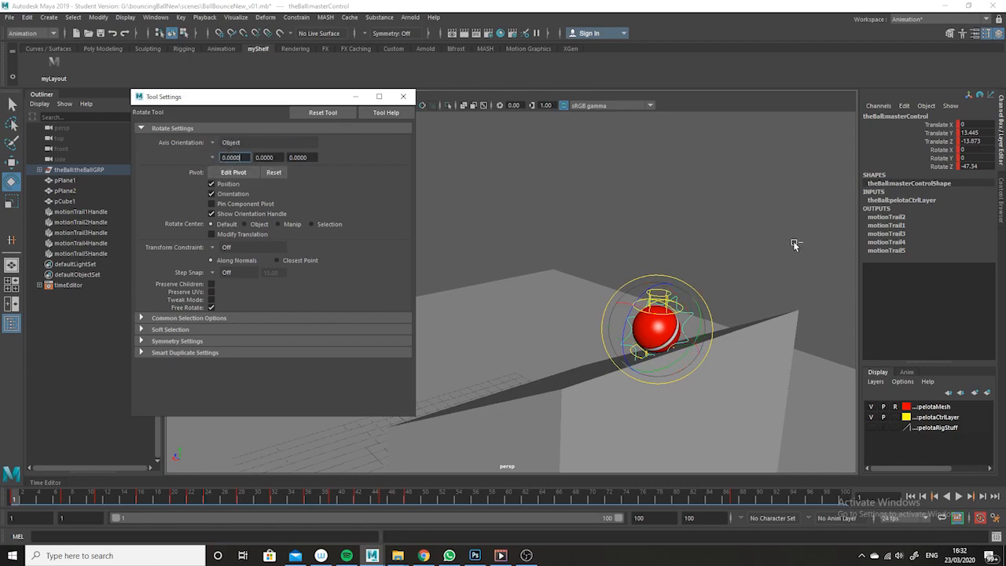
Undo the ball's Z rotation and close the tool settings
{"action": "key", "text": "ctrl+z"}
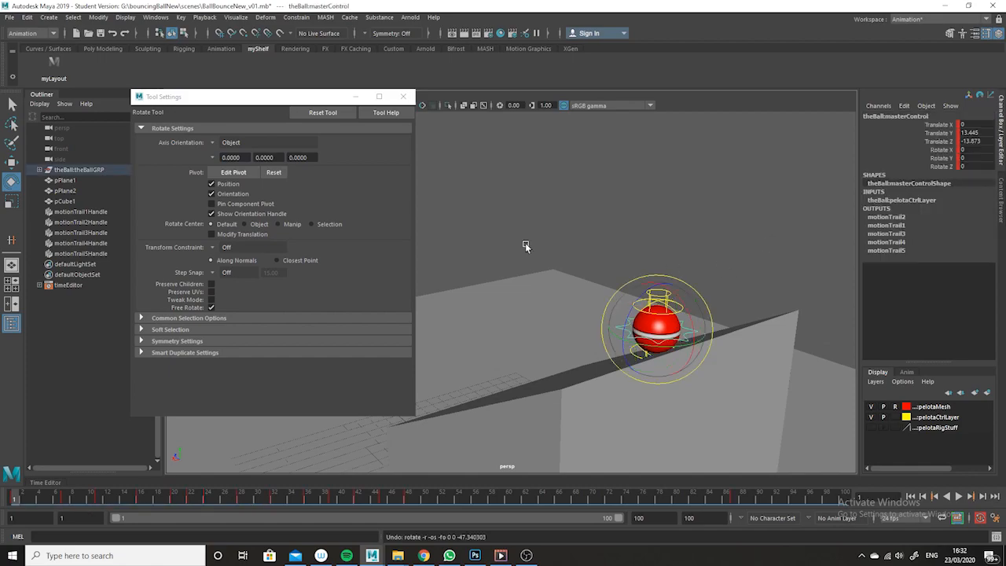
{"action": "left_click", "coordinate": [355, 96]}
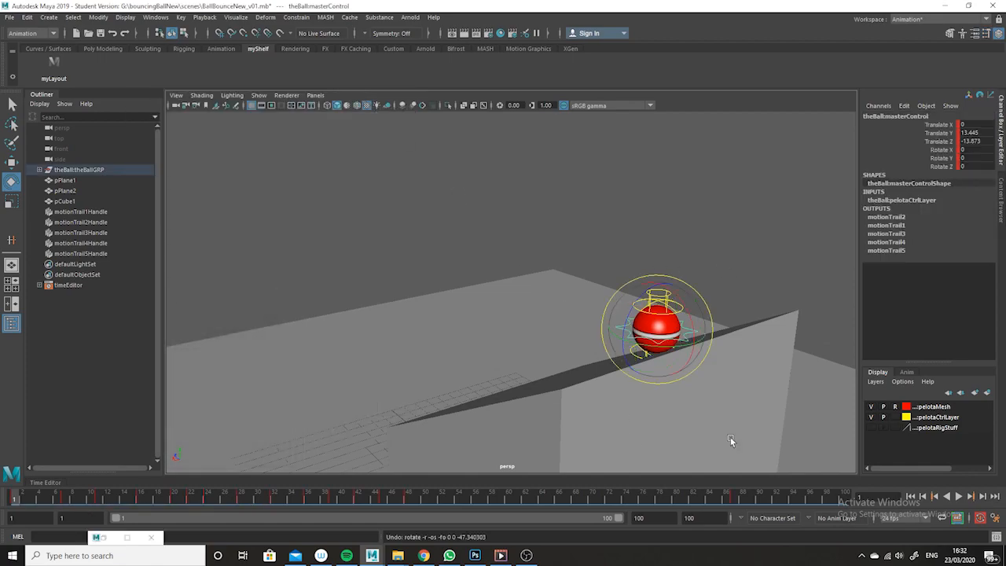
{"action": "mouse_move", "coordinate": [728, 420]}
{"action": "left_mouse_down", "text": "alt"}
{"action": "mouse_move", "coordinate": [739, 401]}
{"action": "mouse_move", "coordinate": [749, 429]}
{"action": "mouse_move", "coordinate": [786, 407]}
{"action": "mouse_move", "coordinate": [700, 421]}
{"action": "mouse_move", "coordinate": [741, 420]}
{"action": "left_mouse_up", "text": "alt"}
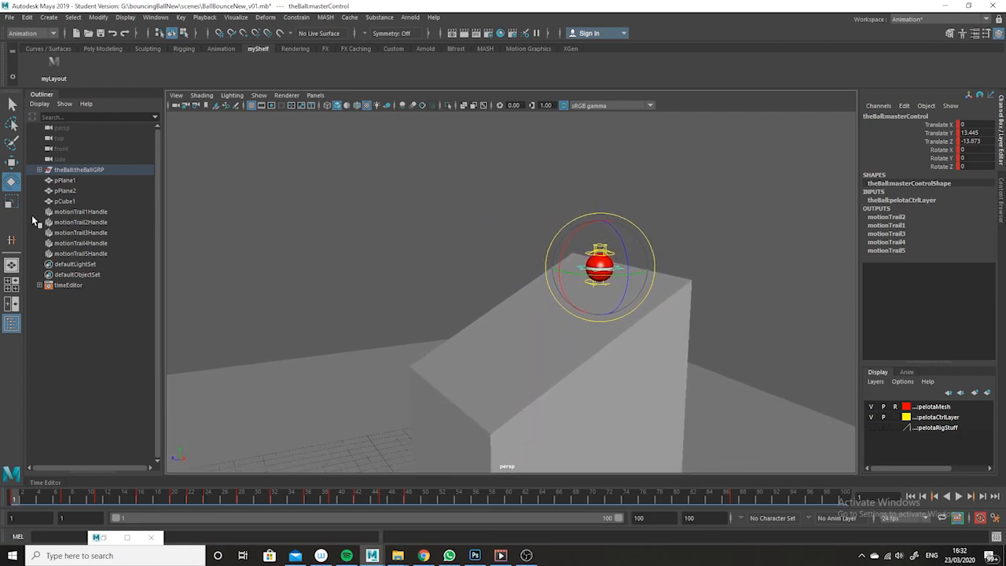
Open the tool settings and cycle through the Move, Rotate and Scale tools on the ball
{"action": "double_click", "coordinate": [12, 164]}
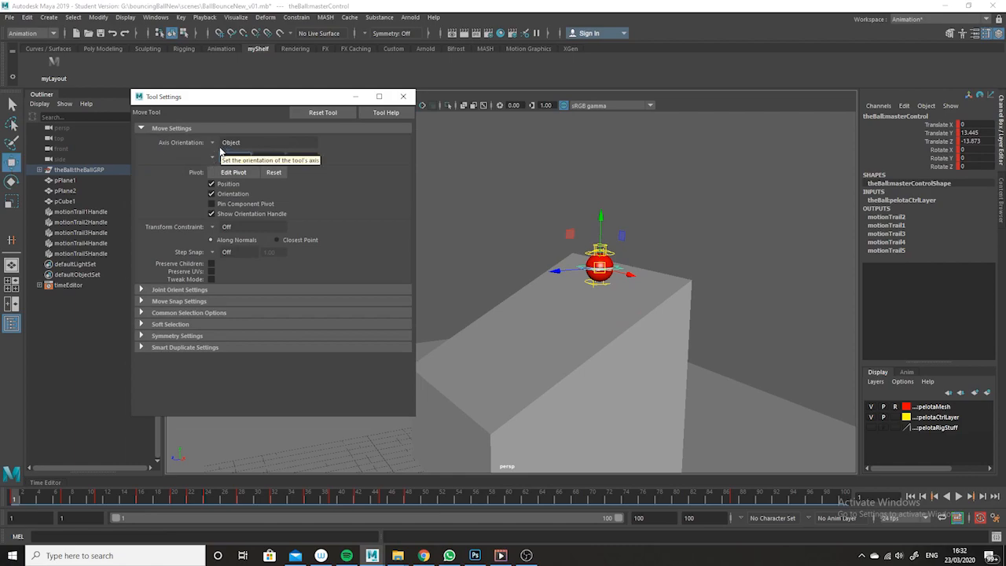
{"action": "left_click", "coordinate": [11, 181]}
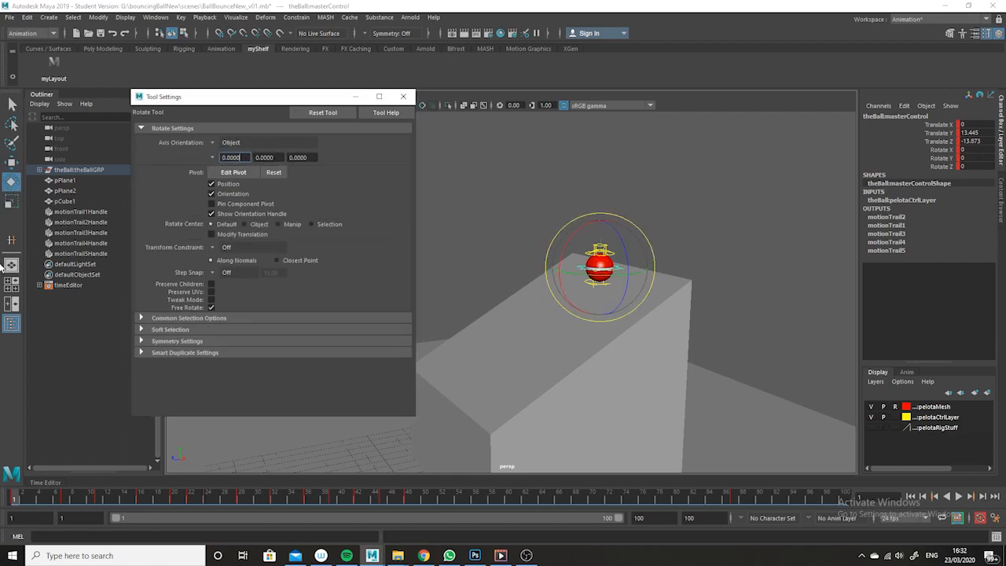
{"action": "left_click", "coordinate": [12, 201]}
{"action": "left_click", "coordinate": [403, 96]}
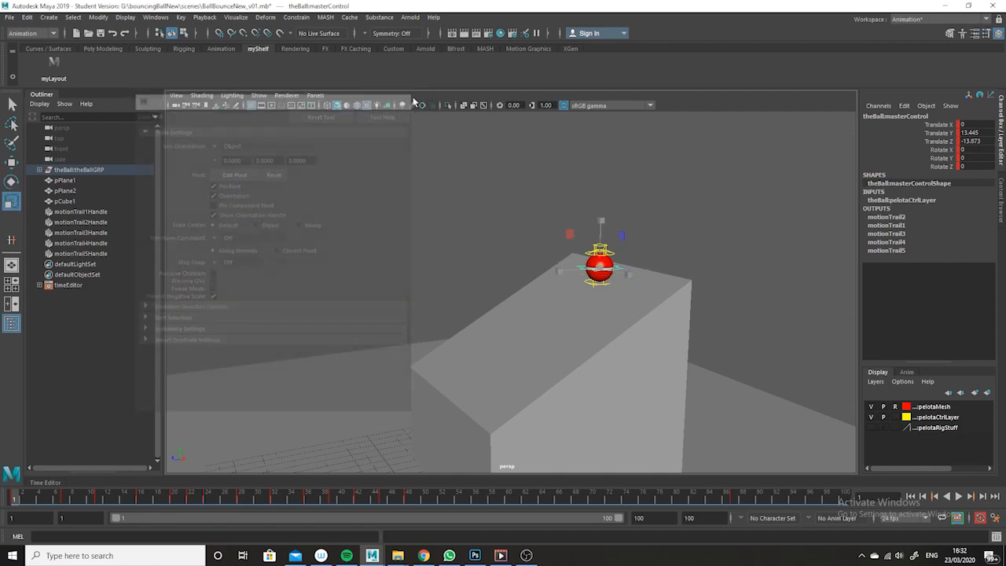
{"action": "left_click_drag", "start_coordinate": [809, 311], "coordinate": [756, 289], "text": "alt"}
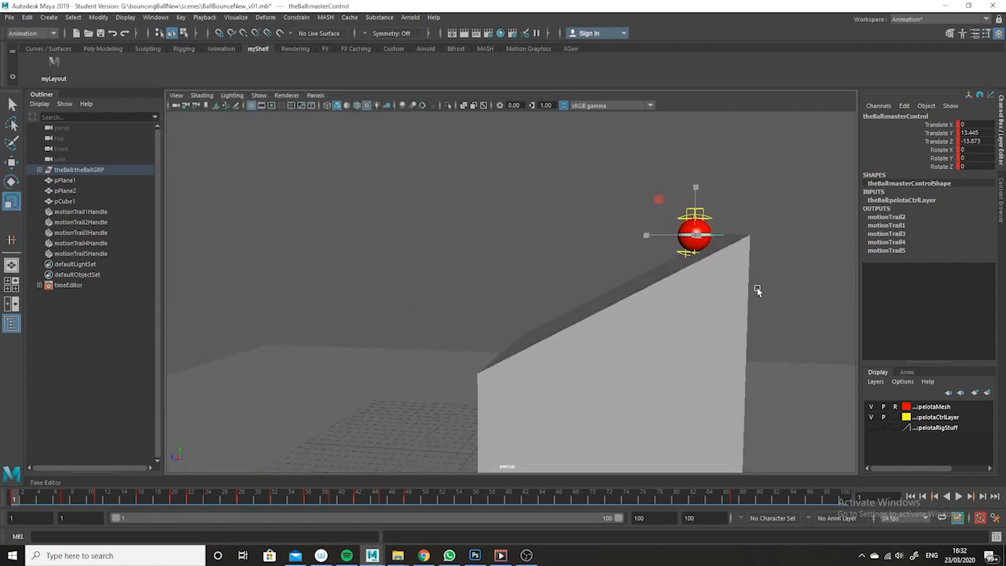
Switch to the layout with the side view and Graph Editor, framing the ball at the ramp's top
{"action": "key", "text": "space"}
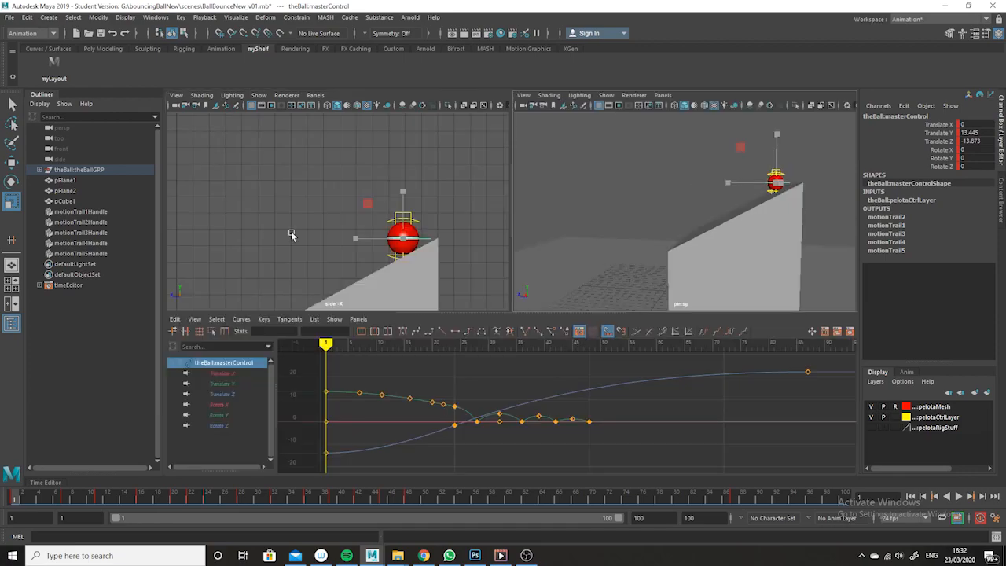
{"action": "middle_click_drag", "start_coordinate": [428, 263], "coordinate": [450, 183], "text": "alt"}
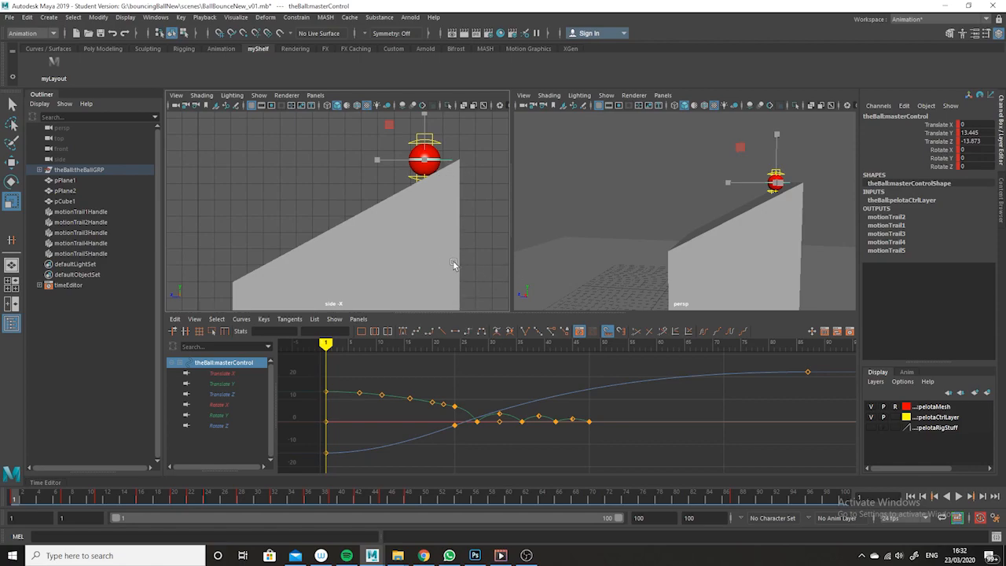
{"action": "right_click_drag", "start_coordinate": [482, 285], "coordinate": [400, 225], "text": "alt"}
{"action": "middle_click_drag", "start_coordinate": [400, 225], "coordinate": [420, 216], "text": "alt"}
{"action": "right_click_drag", "start_coordinate": [419, 215], "coordinate": [438, 247], "text": "alt"}
{"action": "middle_click_drag", "start_coordinate": [437, 246], "coordinate": [440, 225], "text": "alt"}
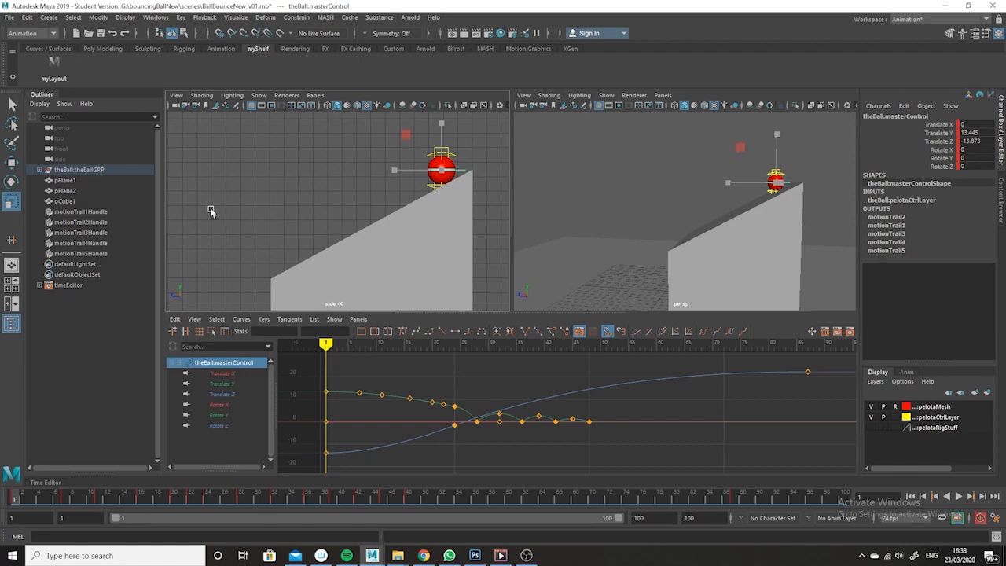
Select the ball's master control with the Rotate tool and display only its Rotate X curve
{"action": "left_click", "coordinate": [462, 171]}
{"action": "left_click", "coordinate": [458, 185]}
{"action": "left_click", "coordinate": [12, 180]}
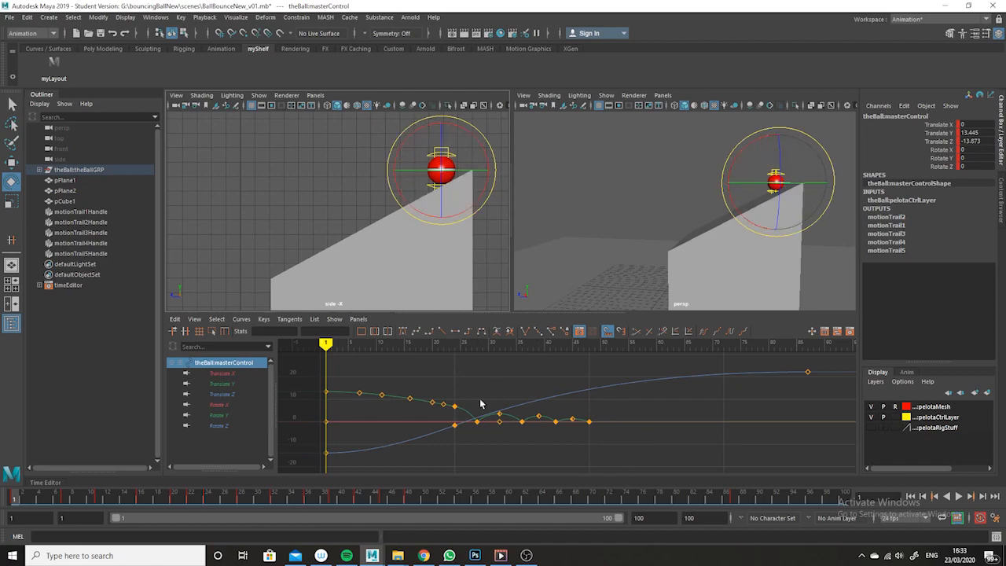
{"action": "left_click", "coordinate": [219, 404]}
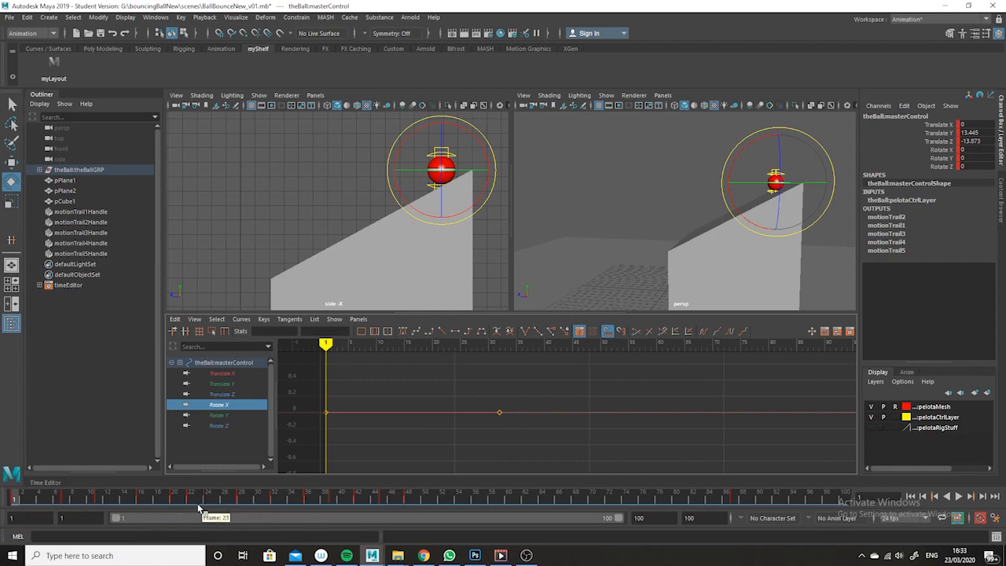
Rotate the ball forward about X at frame 24 to key it, and delete the extra Rotate X key
{"action": "left_click_drag", "start_coordinate": [18, 498], "coordinate": [208, 498]}
{"action": "left_click_drag", "start_coordinate": [303, 247], "coordinate": [250, 308]}
{"action": "left_click_drag", "start_coordinate": [539, 395], "coordinate": [479, 445]}
{"action": "key", "text": "Delete"}
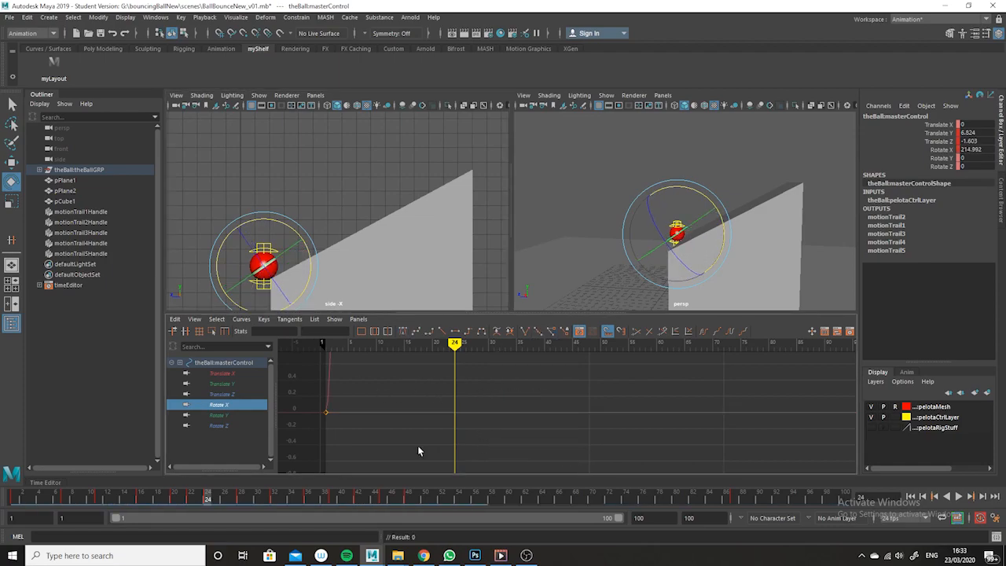
Frame the Rotate X curve in the Graph Editor and scrub back to frame 1
{"action": "scroll", "coordinate": [619, 449], "scroll_direction": "down", "scroll_amount": 10}
{"action": "right_click_drag", "start_coordinate": [617, 450], "coordinate": [649, 436], "text": "alt+shift"}
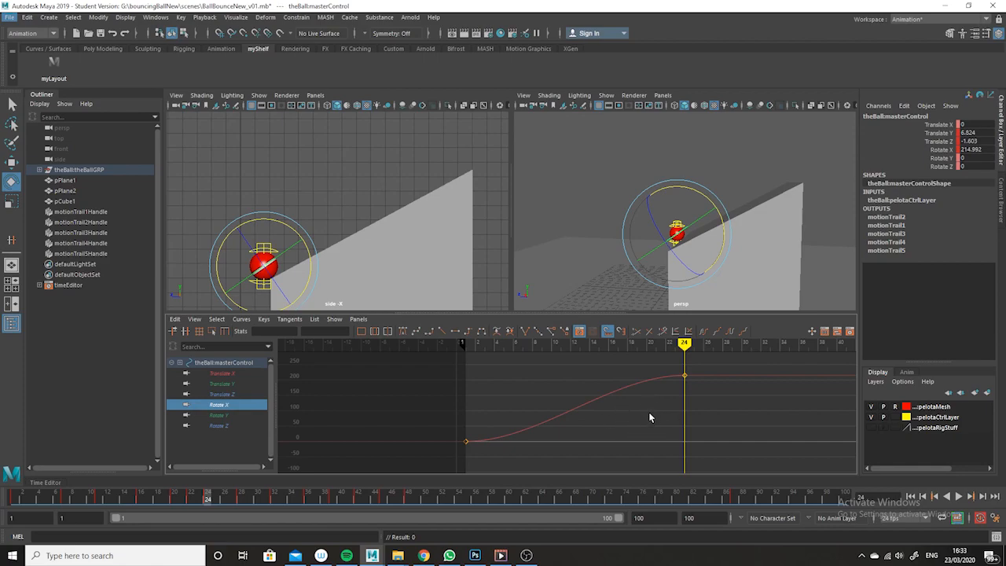
{"action": "right_click_drag", "start_coordinate": [650, 407], "coordinate": [672, 426], "text": "alt+shift"}
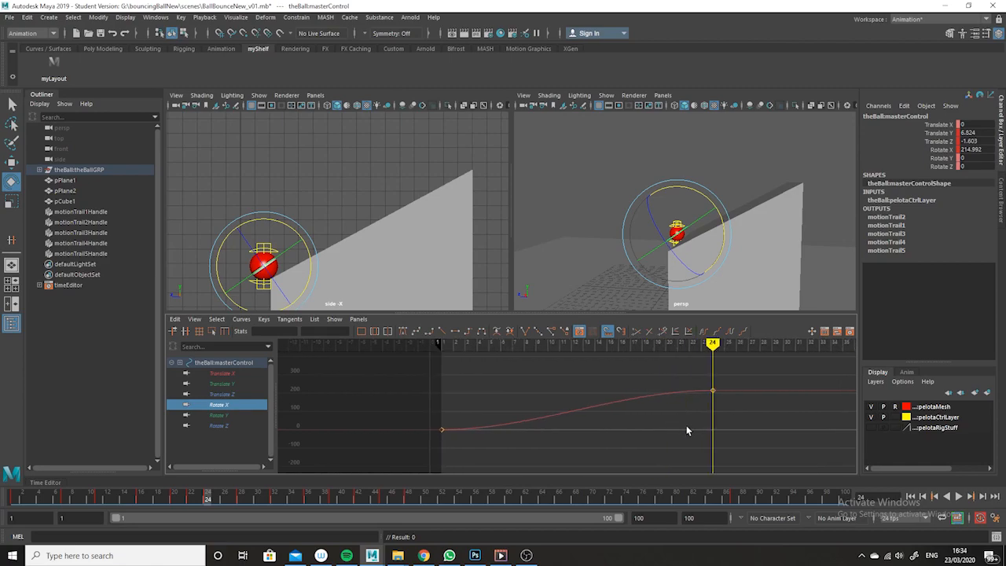
{"action": "mouse_move", "coordinate": [707, 407]}
{"action": "right_mouse_down", "text": "alt+shift"}
{"action": "mouse_move", "coordinate": [676, 415]}
{"action": "mouse_move", "coordinate": [712, 413]}
{"action": "mouse_move", "coordinate": [681, 417]}
{"action": "mouse_move", "coordinate": [704, 424]}
{"action": "right_mouse_up", "text": "alt+shift"}
{"action": "mouse_move", "coordinate": [712, 424]}
{"action": "right_mouse_down", "text": "alt+shift"}
{"action": "mouse_move", "coordinate": [689, 422]}
{"action": "mouse_move", "coordinate": [711, 427]}
{"action": "right_mouse_up", "text": "alt+shift"}
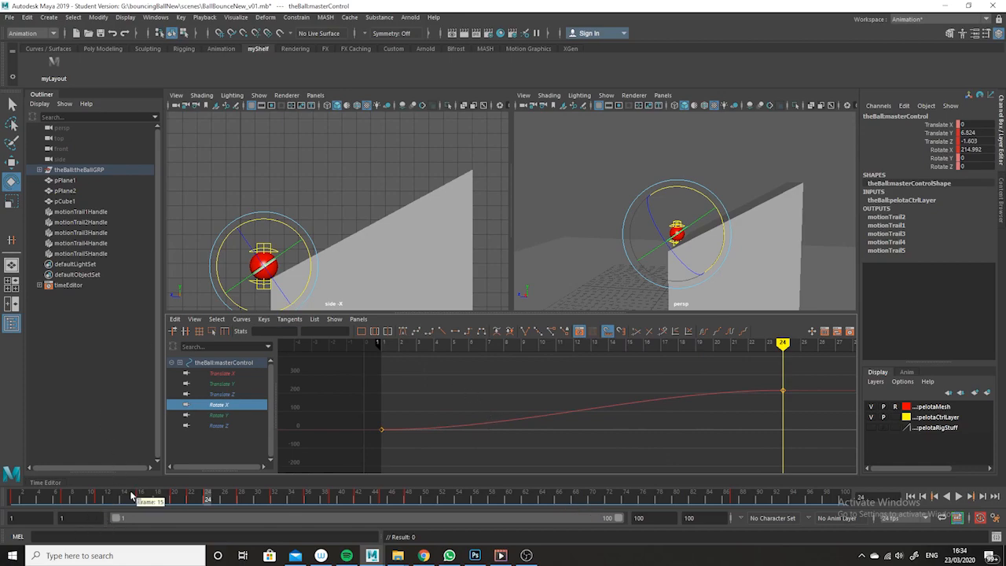
{"action": "left_click_drag", "start_coordinate": [198, 498], "coordinate": [13, 499]}
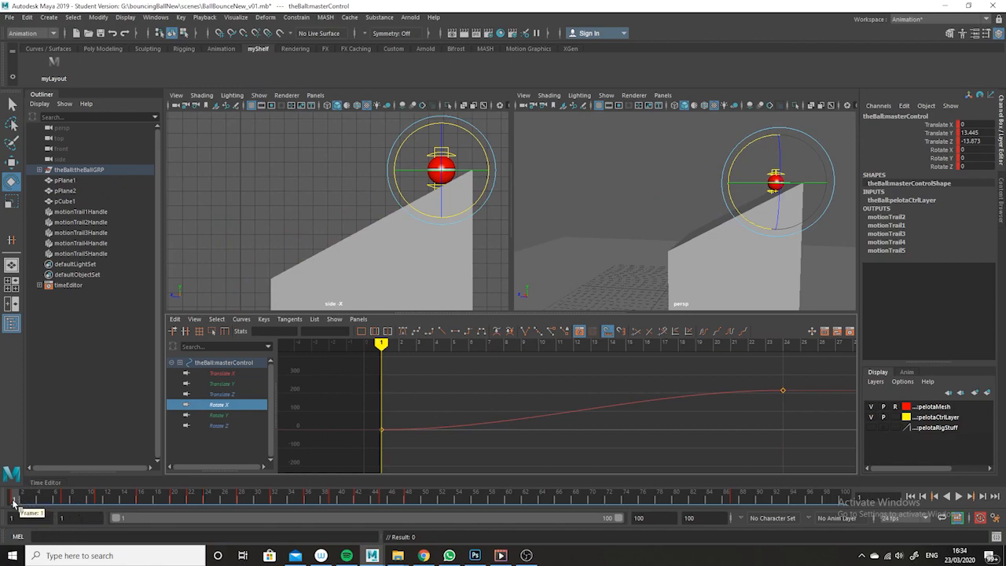
Raise the frame 24 Rotate X key to about 288 and steepen its tangent handles
{"action": "left_click_drag", "start_coordinate": [401, 395], "coordinate": [367, 478]}
{"action": "left_click_drag", "start_coordinate": [827, 375], "coordinate": [715, 416]}
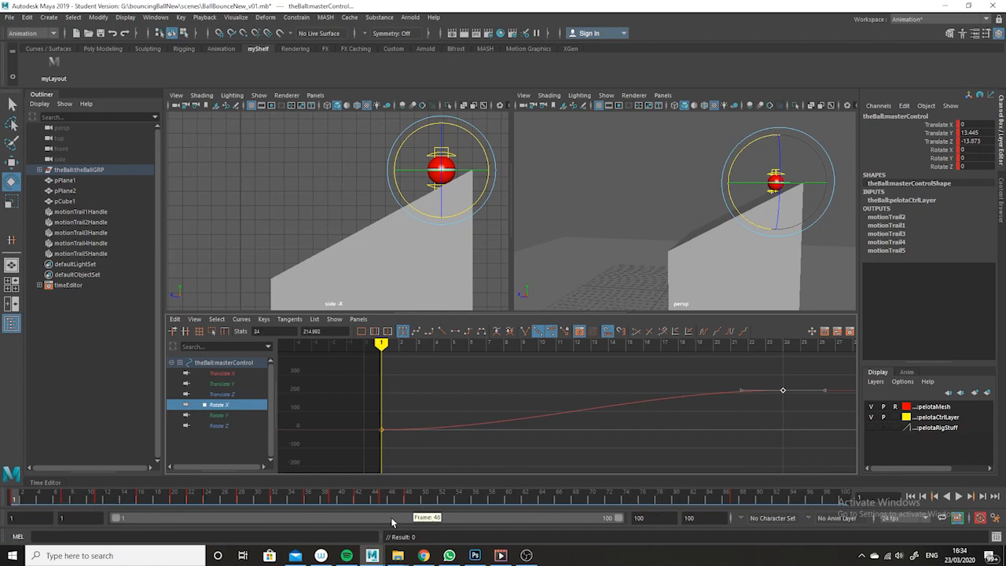
{"action": "key", "text": "super+space"}
{"action": "left_click_drag", "start_coordinate": [580, 314], "coordinate": [578, 273]}
{"action": "middle_click_drag", "start_coordinate": [674, 438], "coordinate": [672, 452], "text": "alt"}
{"action": "right_click_drag", "start_coordinate": [672, 452], "coordinate": [674, 433], "text": "alt+shift"}
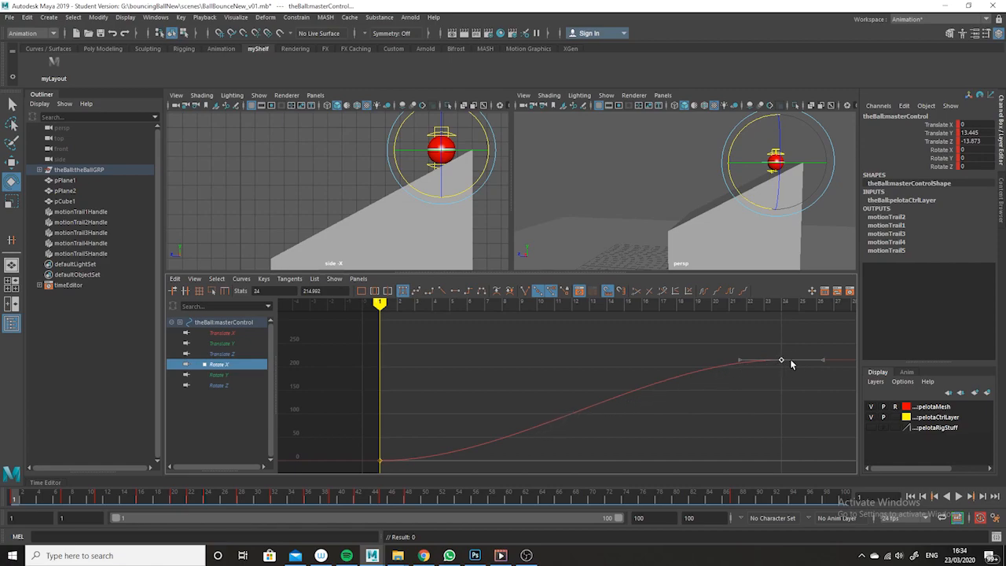
{"action": "left_click", "coordinate": [380, 461]}
{"action": "left_click_drag", "start_coordinate": [822, 348], "coordinate": [759, 376]}
{"action": "left_click_drag", "start_coordinate": [702, 320], "coordinate": [746, 378]}
{"action": "middle_click_drag", "start_coordinate": [732, 330], "coordinate": [732, 350]}
{"action": "left_click_drag", "start_coordinate": [764, 326], "coordinate": [790, 397]}
{"action": "middle_click_drag", "start_coordinate": [790, 407], "coordinate": [781, 380]}
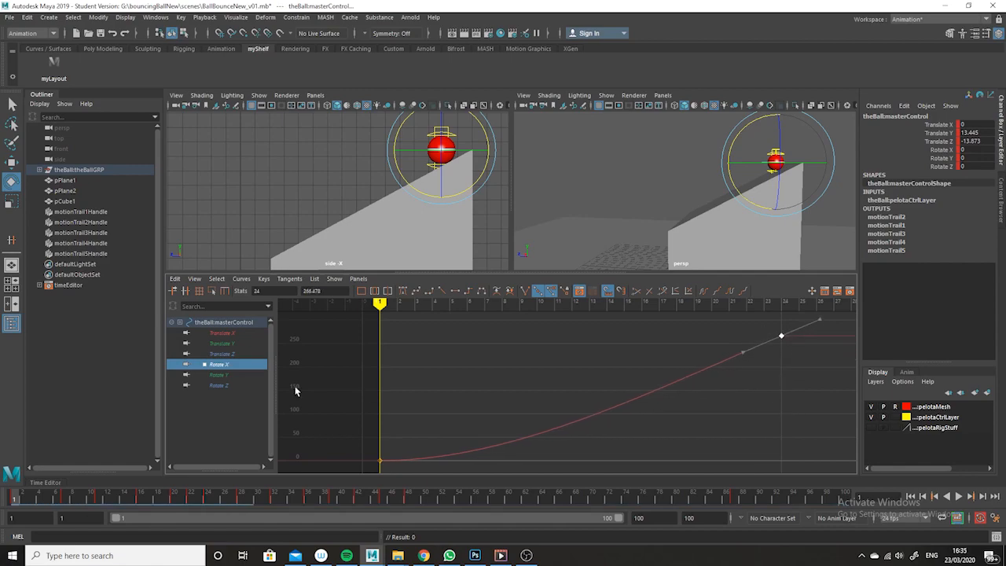
Compare the Translate Z curve with the Rotate X curve in the Graph Editor
{"action": "left_click", "coordinate": [228, 353]}
{"action": "key", "text": "f"}
{"action": "scroll", "coordinate": [692, 432], "scroll_direction": "up", "scroll_amount": 2}
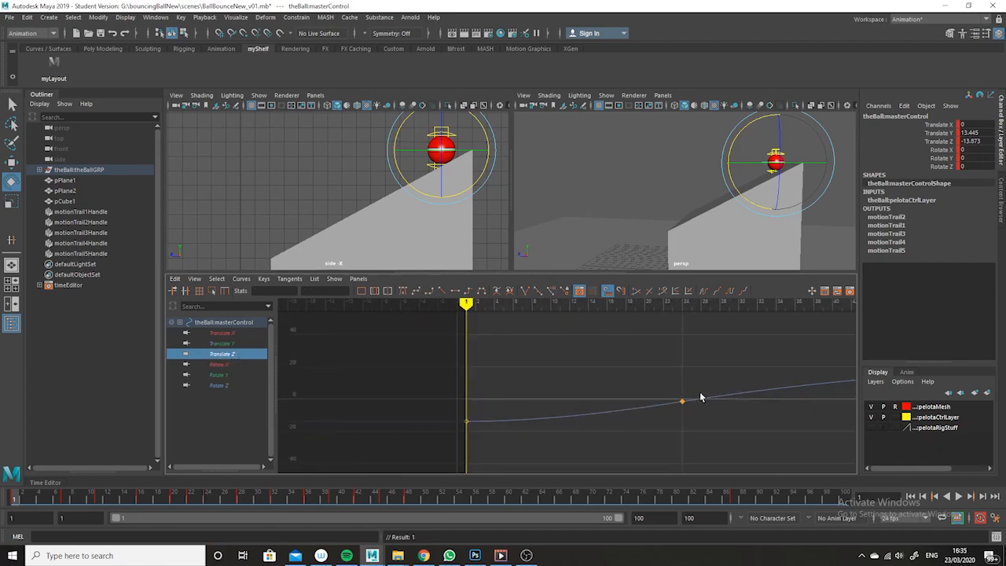
{"action": "left_click", "coordinate": [228, 364]}
{"action": "middle_click_drag", "start_coordinate": [746, 391], "coordinate": [825, 398], "text": "alt"}
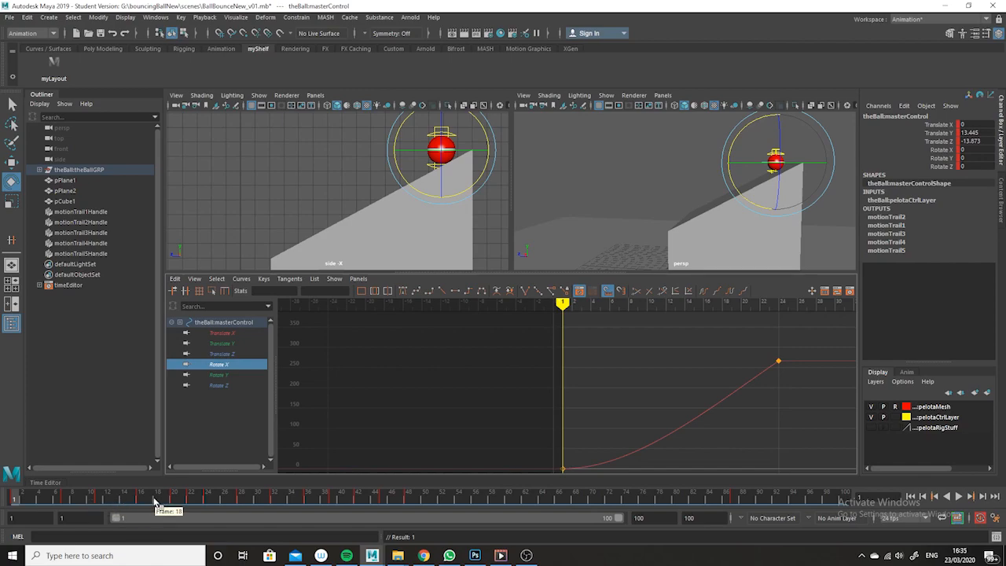
Hide NURBS curves in the side view and scrub the opening roll in the maximized side view
{"action": "left_click", "coordinate": [259, 96]}
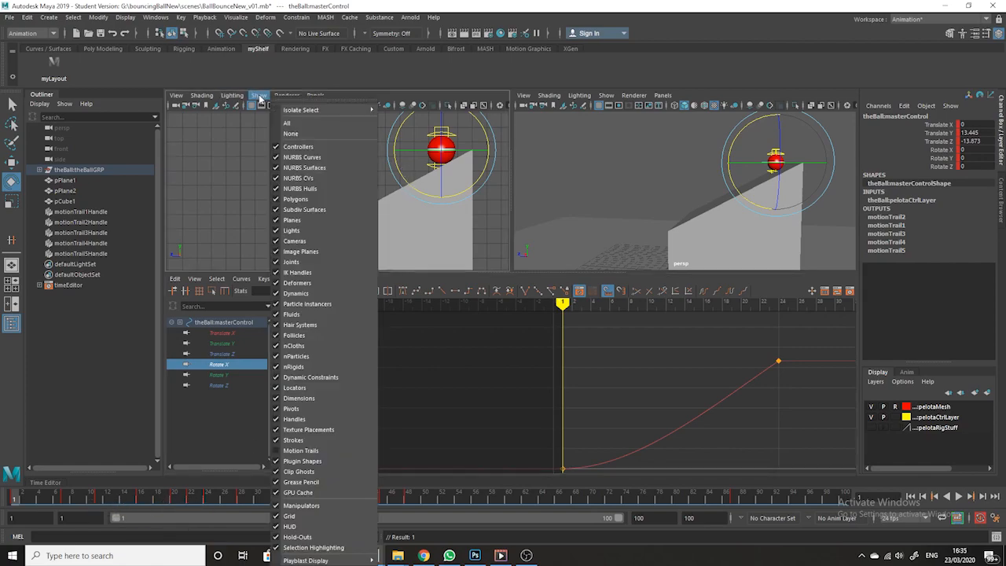
{"action": "left_click", "coordinate": [352, 156]}
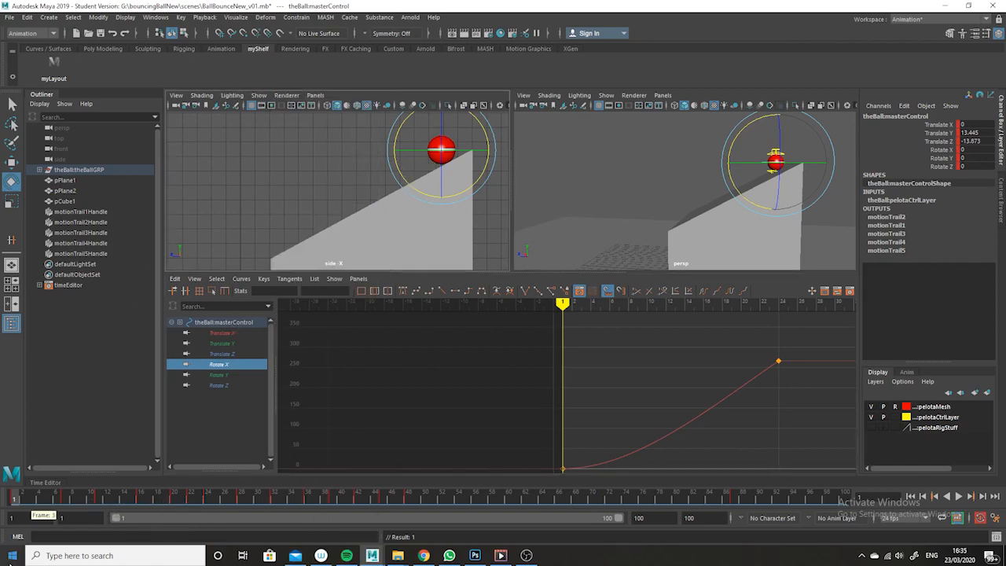
{"action": "key", "text": "space"}
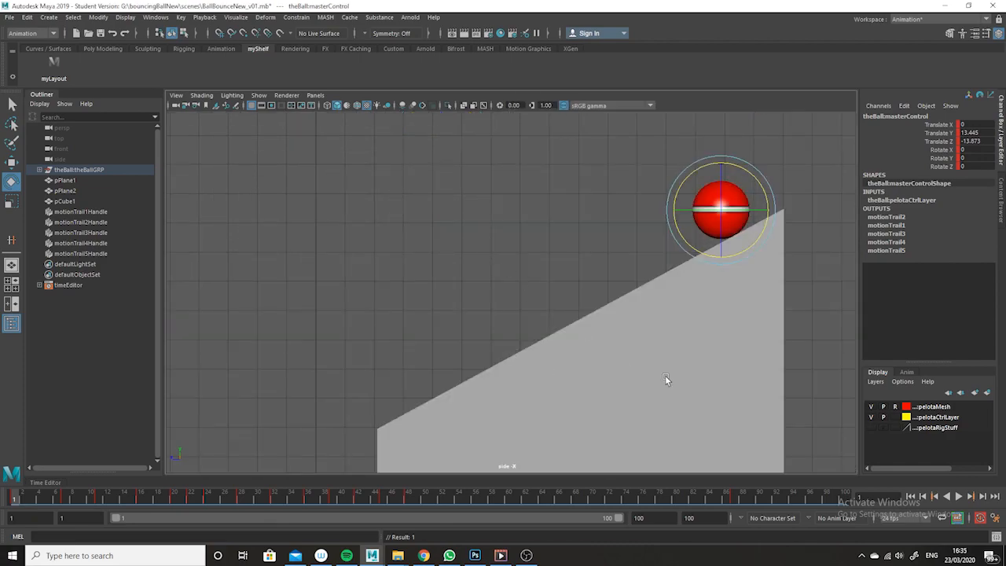
{"action": "mouse_move", "coordinate": [22, 501]}
{"action": "left_mouse_down"}
{"action": "mouse_move", "coordinate": [117, 502]}
{"action": "mouse_move", "coordinate": [183, 512]}
{"action": "mouse_move", "coordinate": [127, 516]}
{"action": "mouse_move", "coordinate": [216, 513]}
{"action": "mouse_move", "coordinate": [48, 508]}
{"action": "mouse_move", "coordinate": [220, 520]}
{"action": "mouse_move", "coordinate": [23, 503]}
{"action": "mouse_move", "coordinate": [89, 526]}
{"action": "mouse_move", "coordinate": [15, 504]}
{"action": "left_mouse_up"}
{"action": "mouse_move", "coordinate": [15, 497]}
{"action": "left_mouse_down"}
{"action": "mouse_move", "coordinate": [161, 498]}
{"action": "mouse_move", "coordinate": [75, 498]}
{"action": "mouse_move", "coordinate": [232, 518]}
{"action": "mouse_move", "coordinate": [52, 497]}
{"action": "mouse_move", "coordinate": [202, 539]}
{"action": "mouse_move", "coordinate": [4, 495]}
{"action": "left_mouse_up"}
{"action": "key", "text": "space"}
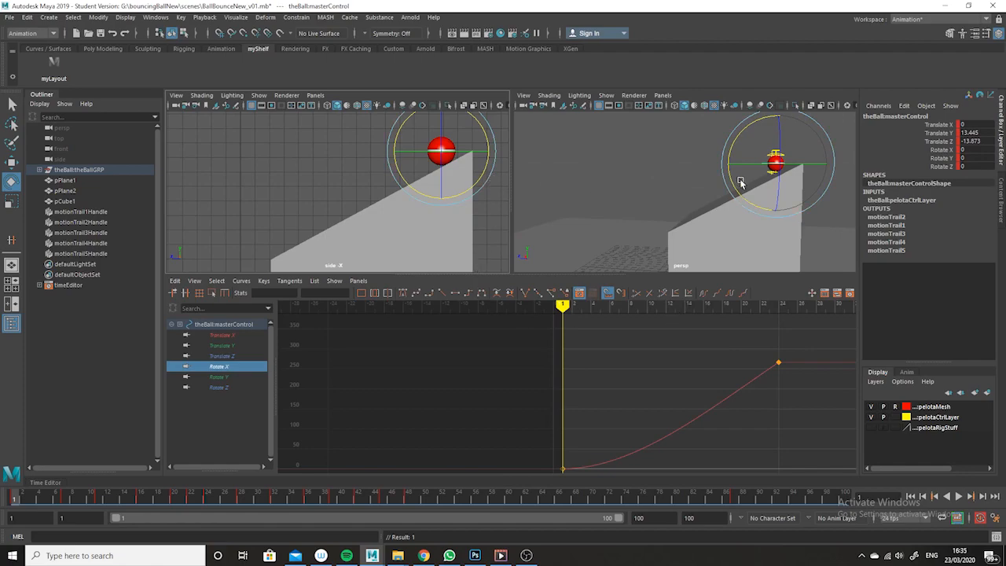
Scrub through frames 1 to 24 to check the ball's rotation against its roll down the ramp
{"action": "middle_click_drag", "start_coordinate": [762, 440], "coordinate": [703, 413], "text": "alt"}
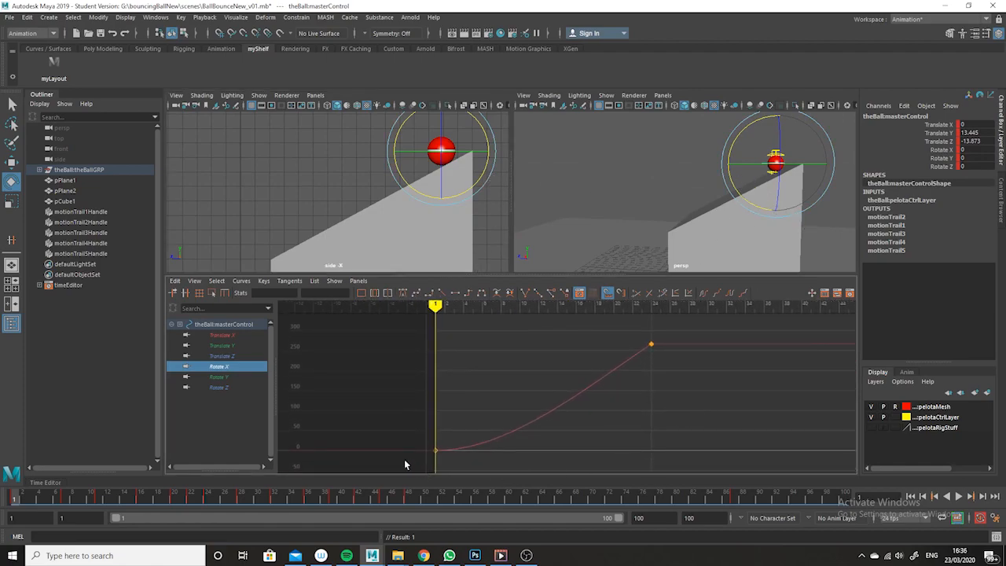
{"action": "left_click_drag", "start_coordinate": [82, 495], "coordinate": [208, 493]}
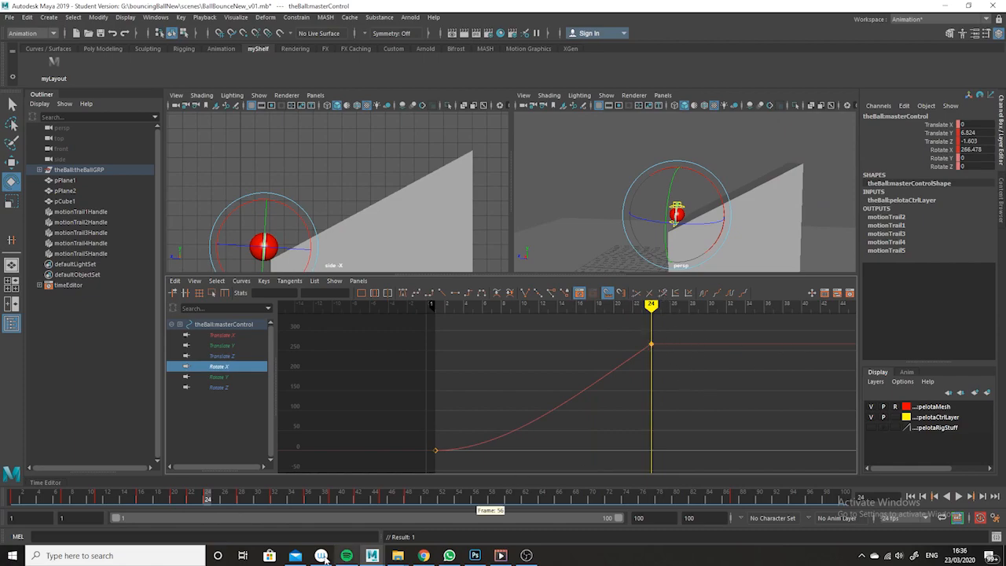
{"action": "left_click", "coordinate": [250, 501]}
{"action": "left_click_drag", "start_coordinate": [250, 500], "coordinate": [182, 500]}
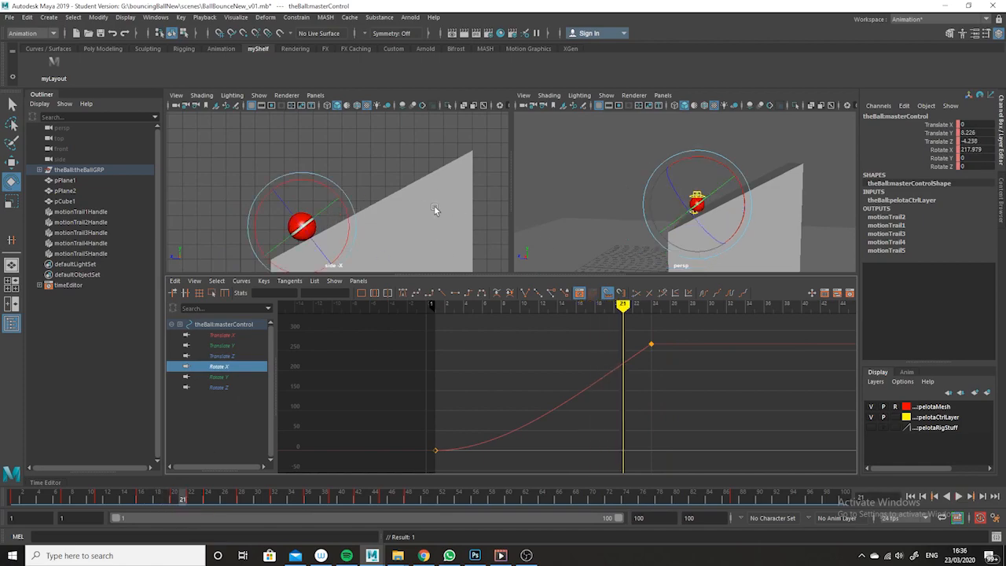
{"action": "key", "text": "space"}
{"action": "right_click_drag", "start_coordinate": [658, 385], "coordinate": [540, 343], "text": "alt"}
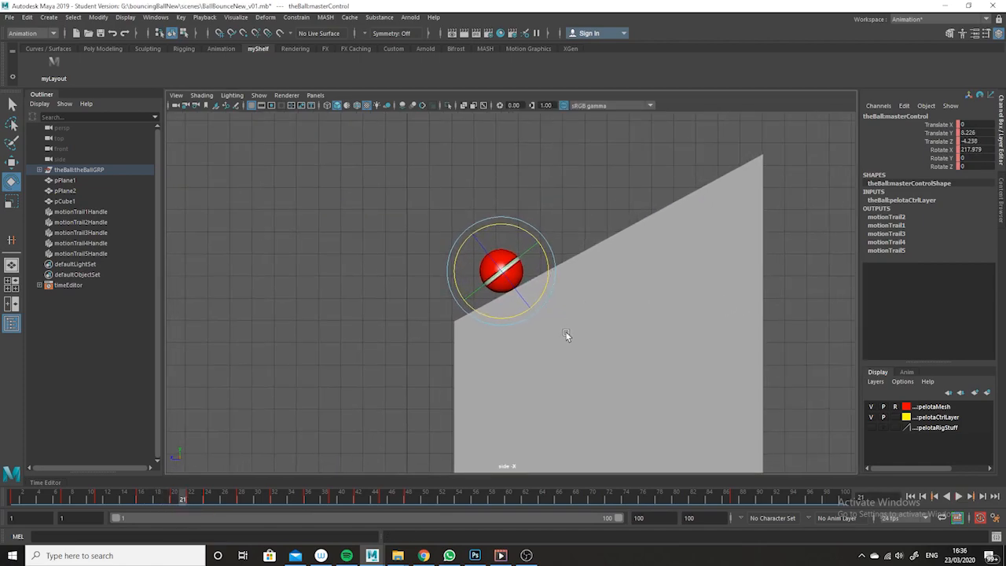
{"action": "middle_click_drag", "start_coordinate": [634, 340], "coordinate": [667, 275], "text": "alt"}
{"action": "left_click_drag", "start_coordinate": [184, 500], "coordinate": [81, 497]}
{"action": "key", "text": "space"}
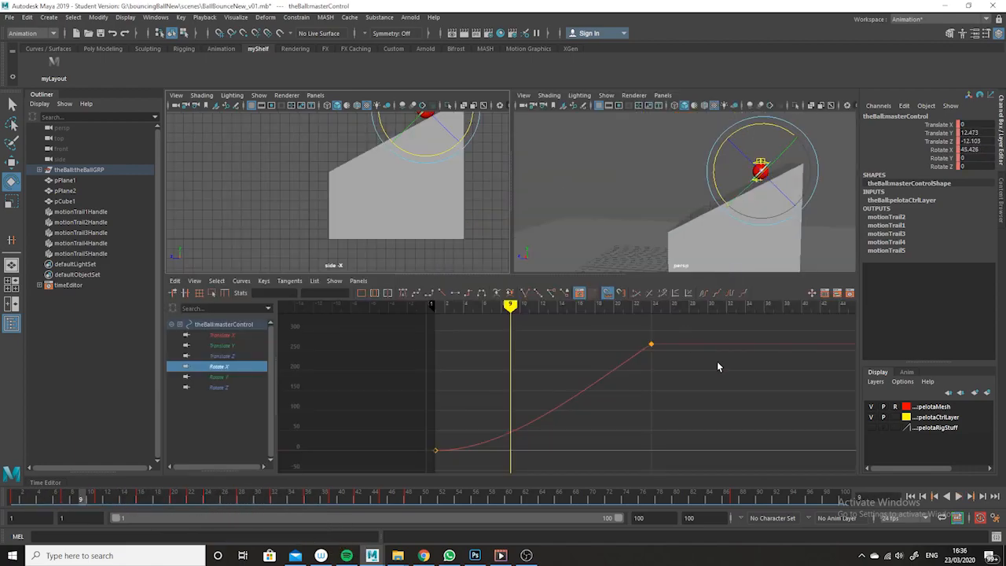
Examine the frame 24 Rotate X key alongside the Translate Z curve in the Graph Editor
{"action": "middle_click_drag", "start_coordinate": [689, 384], "coordinate": [682, 464], "text": "alt"}
{"action": "left_click_drag", "start_coordinate": [721, 386], "coordinate": [584, 450]}
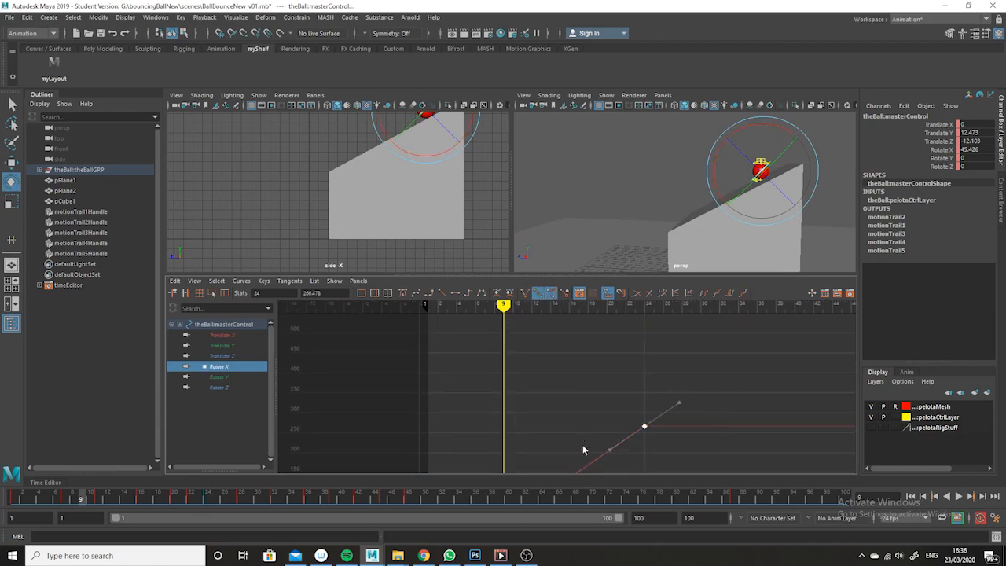
{"action": "left_click", "coordinate": [229, 358]}
{"action": "key", "text": "alt+space"}
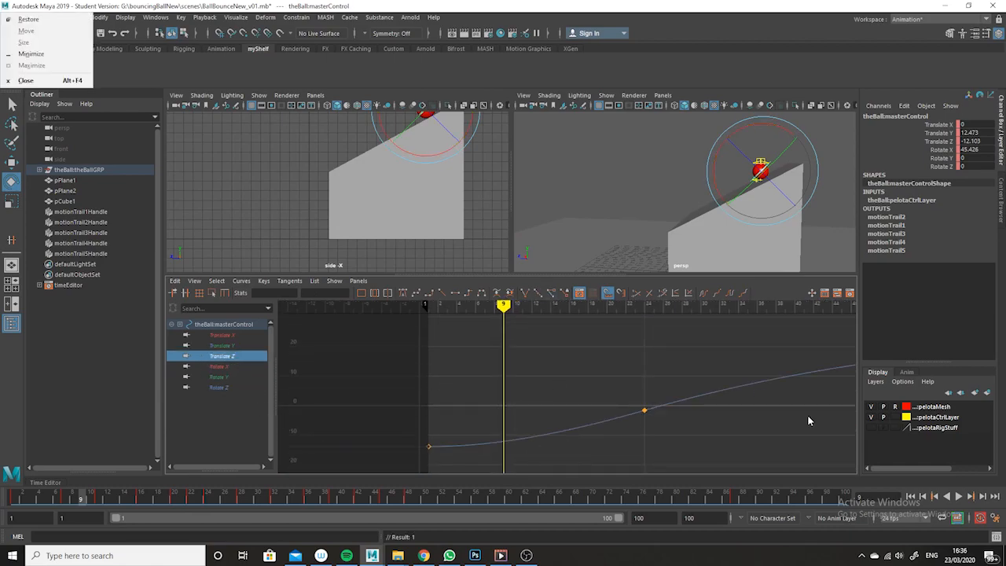
{"action": "left_click", "coordinate": [766, 434]}
{"action": "scroll", "coordinate": [754, 429], "scroll_direction": "up", "scroll_amount": 1}
{"action": "scroll", "coordinate": [628, 417], "scroll_direction": "down", "scroll_amount": 3}
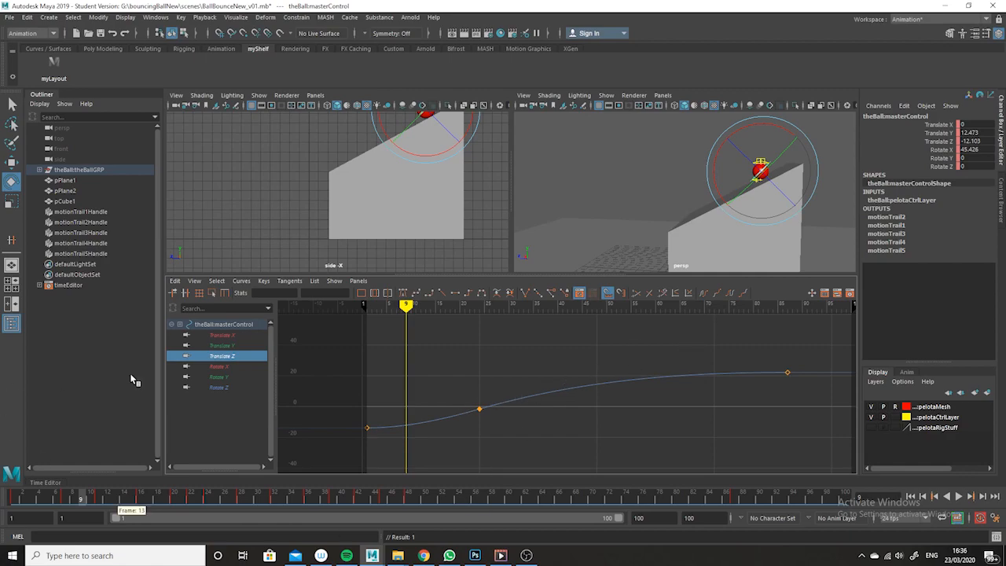
{"action": "left_click", "coordinate": [221, 366]}
{"action": "middle_click_drag", "start_coordinate": [574, 397], "coordinate": [689, 442], "text": "alt"}
{"action": "left_click_drag", "start_coordinate": [684, 362], "coordinate": [511, 460]}
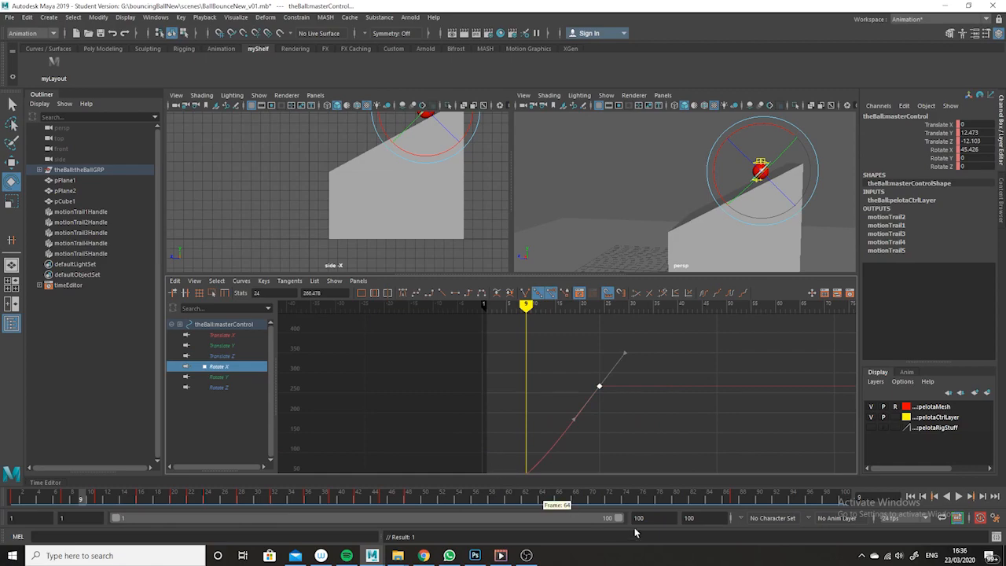
Set the Rotate X curve's post infinity to Linear
{"action": "left_click", "coordinate": [193, 281]}
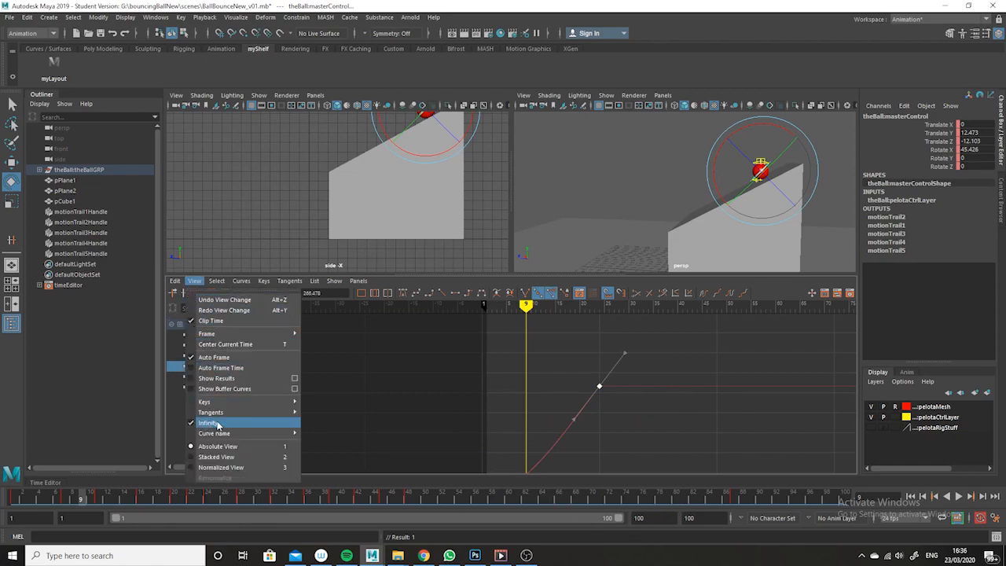
{"action": "left_click", "coordinate": [291, 281]}
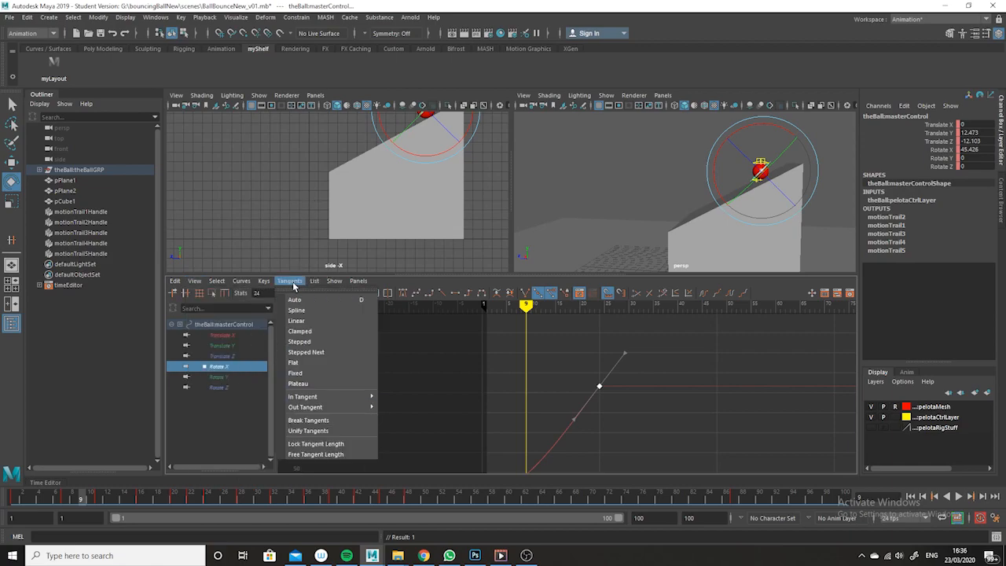
{"action": "mouse_move", "coordinate": [241, 285]}
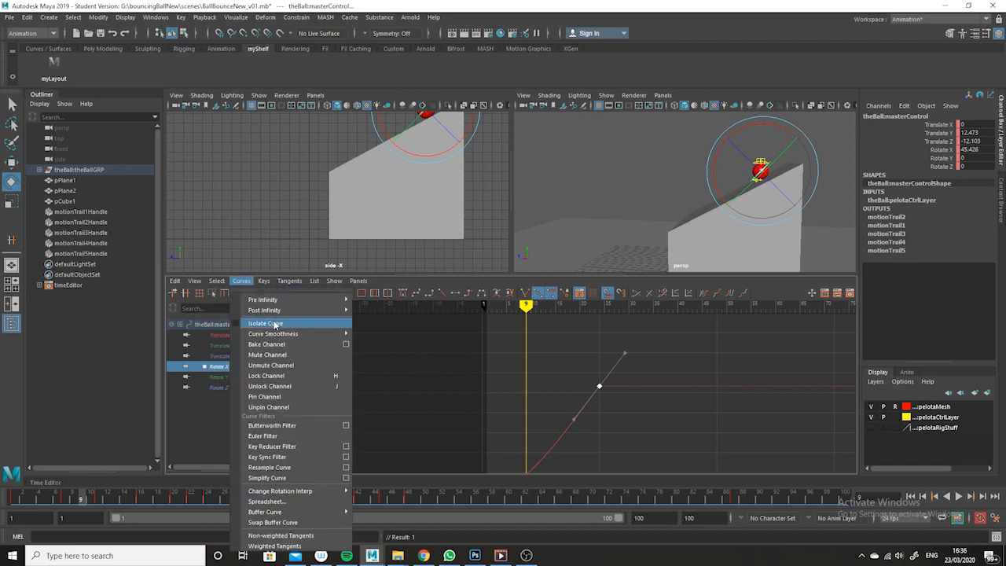
{"action": "mouse_move", "coordinate": [273, 312]}
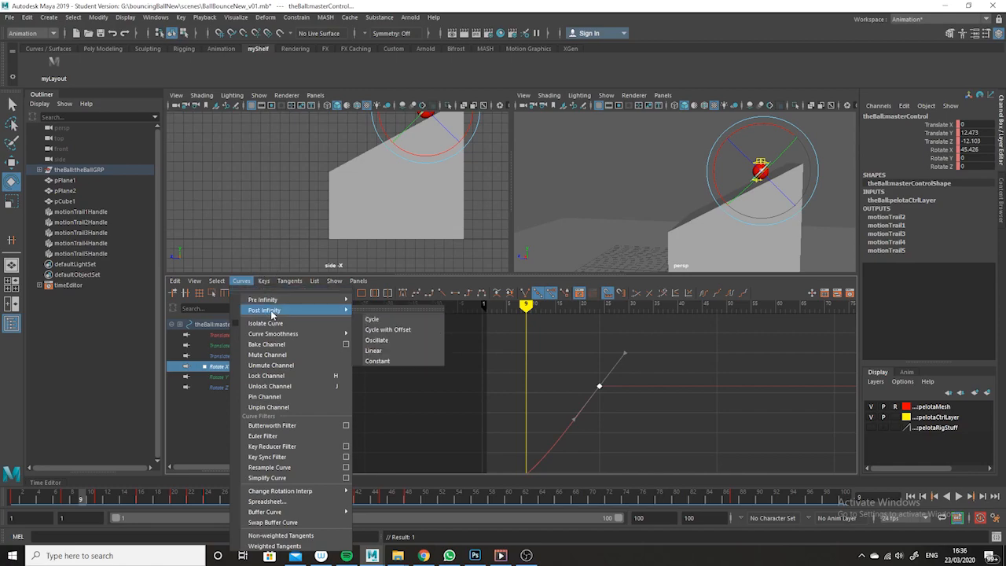
{"action": "left_click", "coordinate": [412, 351]}
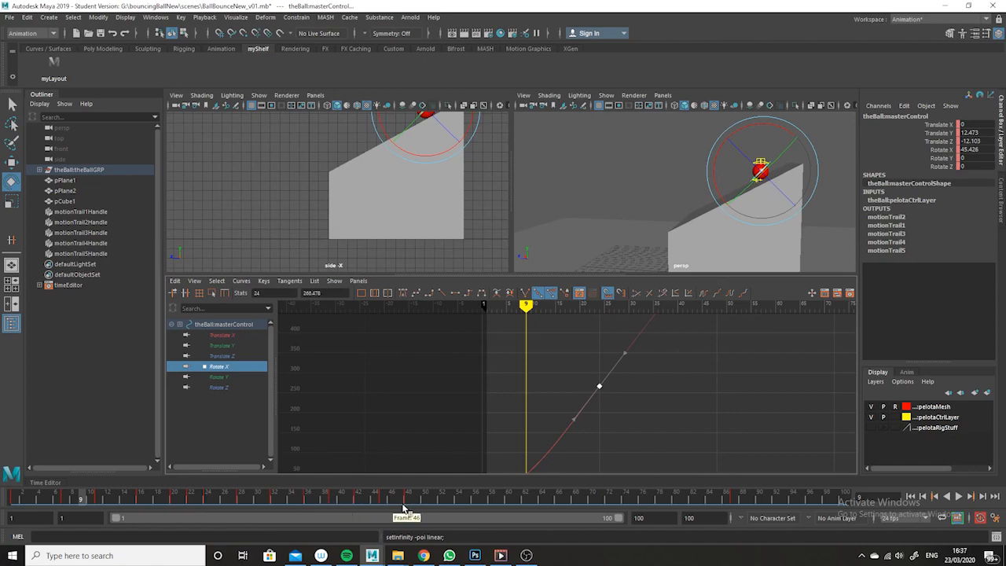
Maximize the perspective view and hide NURBS curves in it
{"action": "right_click_drag", "start_coordinate": [670, 261], "coordinate": [619, 231], "text": "alt"}
{"action": "left_click_drag", "start_coordinate": [630, 239], "coordinate": [674, 236], "text": "alt"}
{"action": "key", "text": "space"}
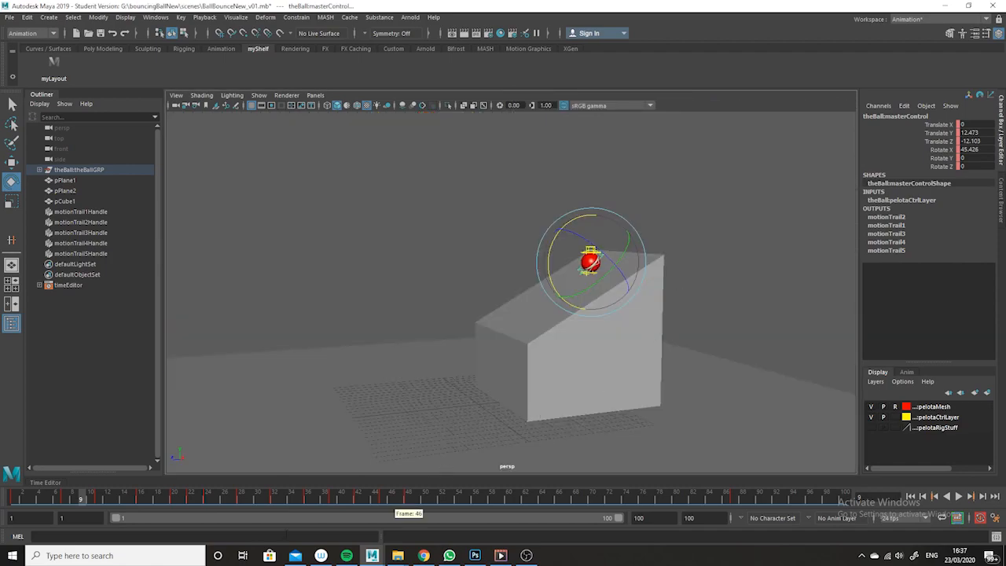
{"action": "left_click_drag", "start_coordinate": [544, 329], "coordinate": [545, 307], "text": "alt"}
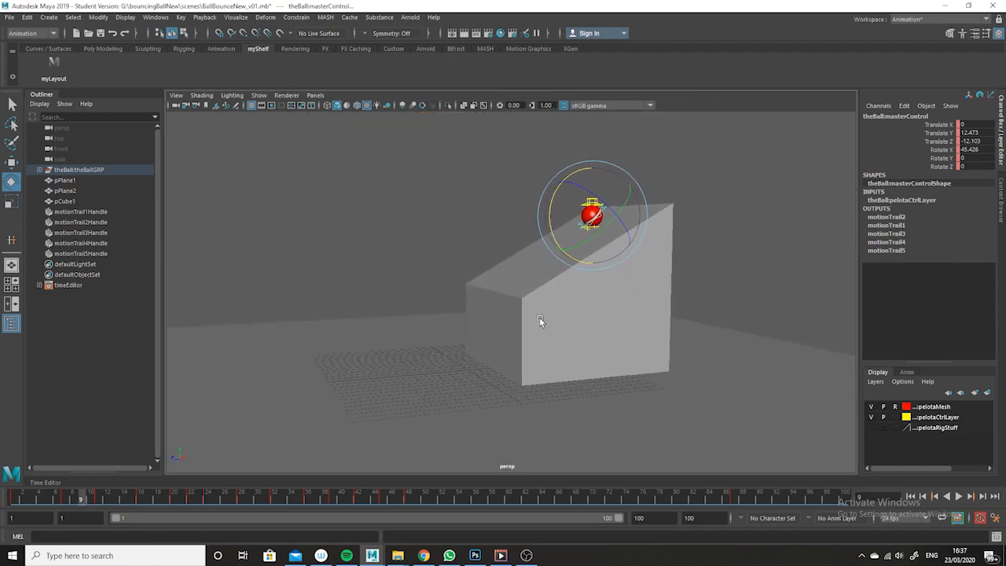
{"action": "left_click_drag", "start_coordinate": [20, 495], "coordinate": [273, 522]}
{"action": "left_click", "coordinate": [261, 96]}
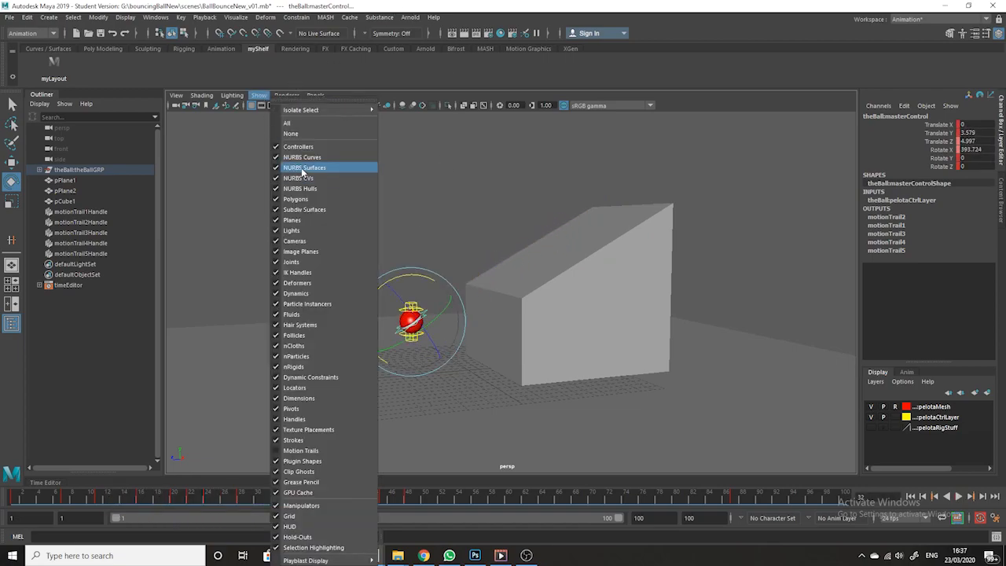
{"action": "left_click", "coordinate": [306, 161]}
Play back the animation from frame 1 in the perspective view
{"action": "key", "text": "alt+v"}
{"action": "left_click_drag", "start_coordinate": [33, 479], "coordinate": [14, 483]}
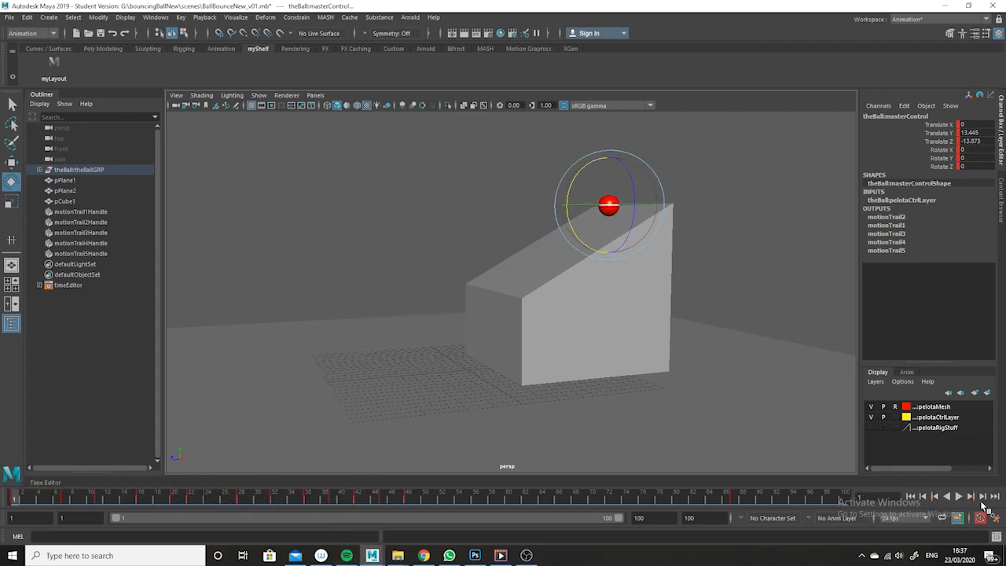
{"action": "left_click", "coordinate": [958, 497]}
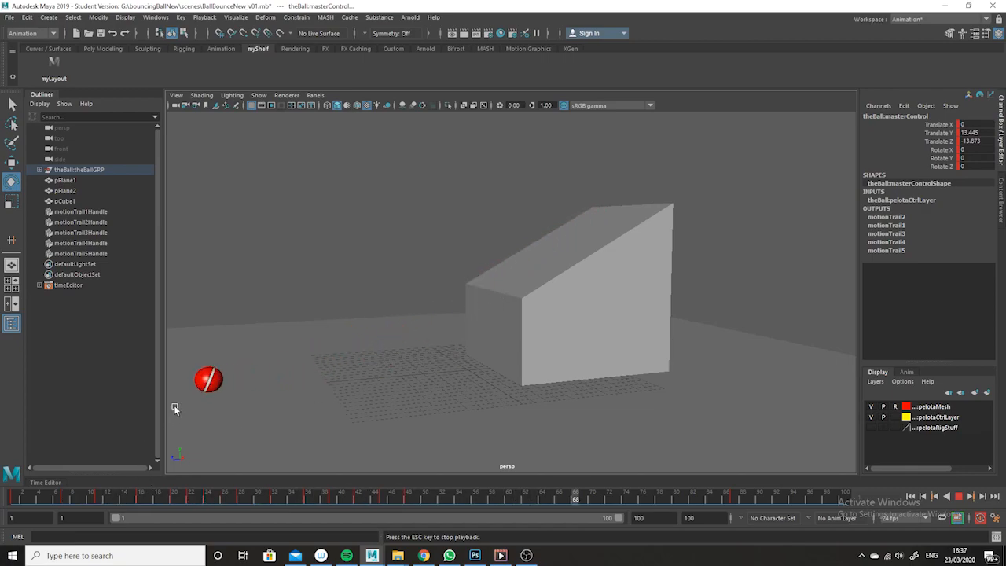
{"action": "left_click", "coordinate": [959, 498]}
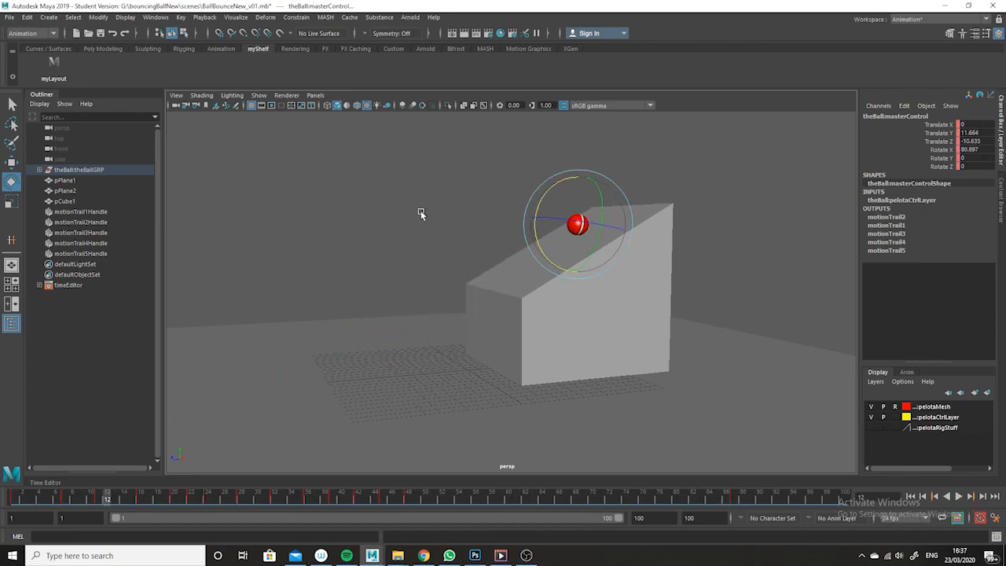
Display the Translate Y and Z curves together and scrub through the bounces
{"action": "key", "text": "space"}
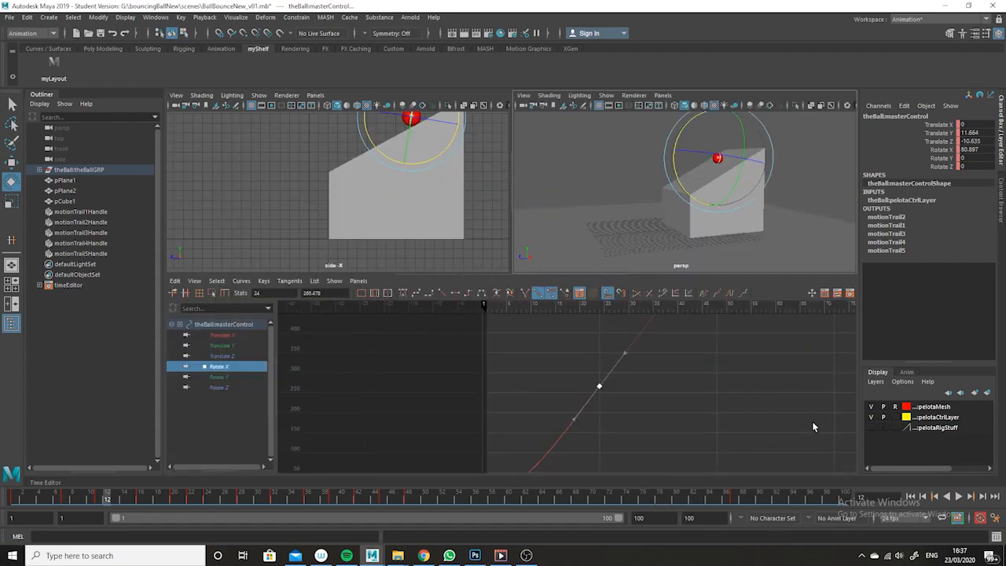
{"action": "key", "text": "a"}
{"action": "right_click_drag", "start_coordinate": [604, 417], "coordinate": [613, 443], "text": "alt"}
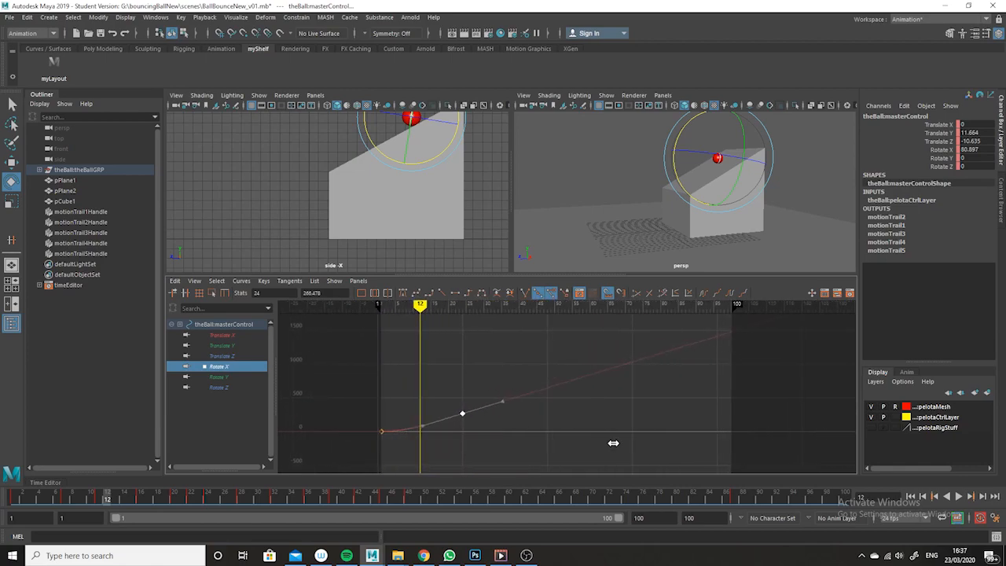
{"action": "left_click", "coordinate": [229, 346]}
{"action": "left_click", "coordinate": [236, 356], "text": "shift"}
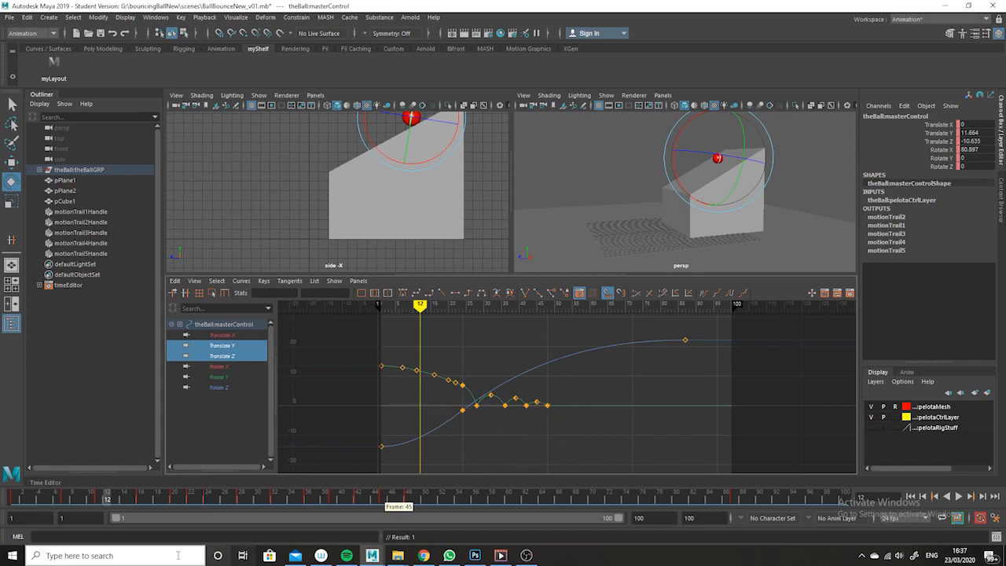
{"action": "left_click_drag", "start_coordinate": [56, 498], "coordinate": [408, 498]}
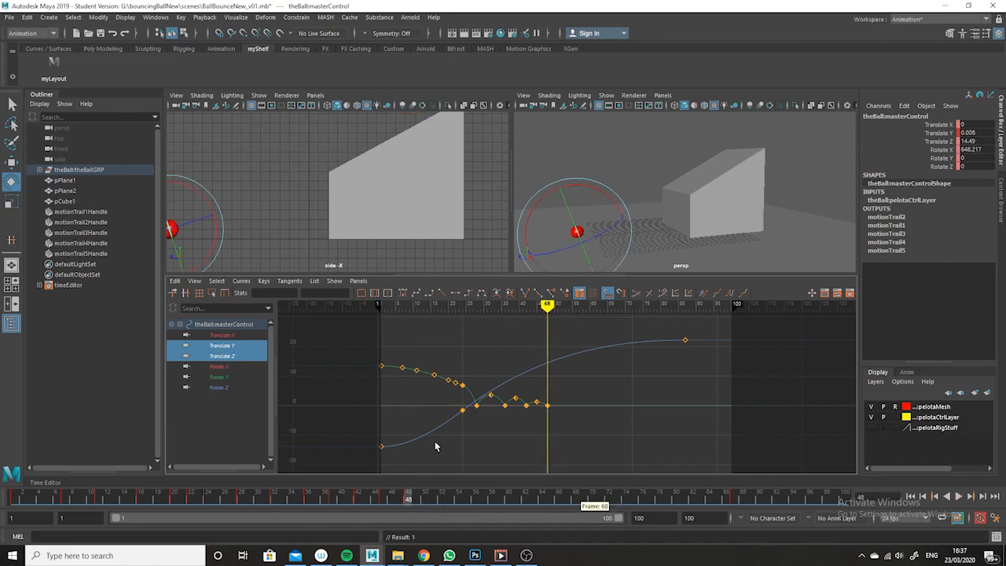
{"action": "left_click_drag", "start_coordinate": [425, 499], "coordinate": [735, 503]}
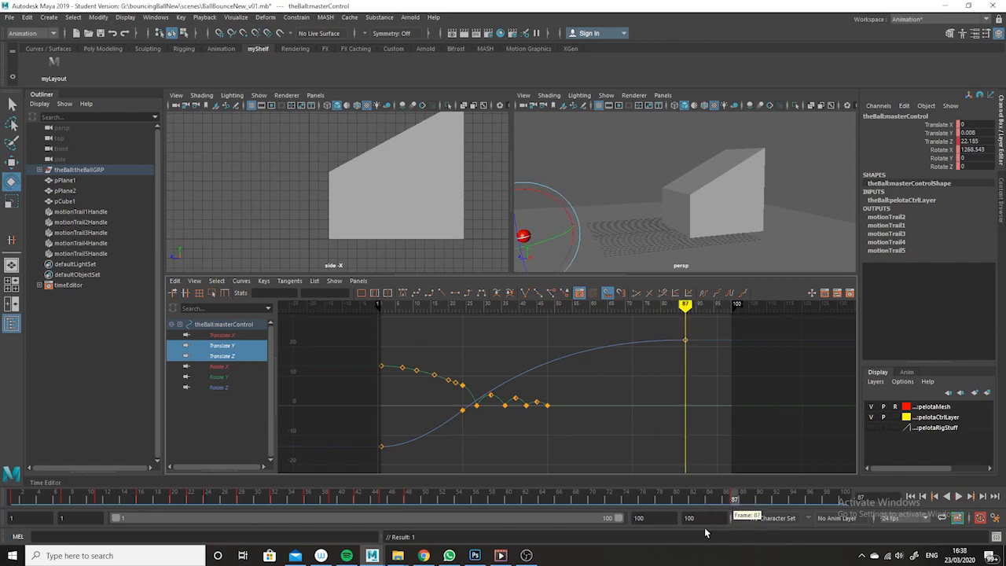